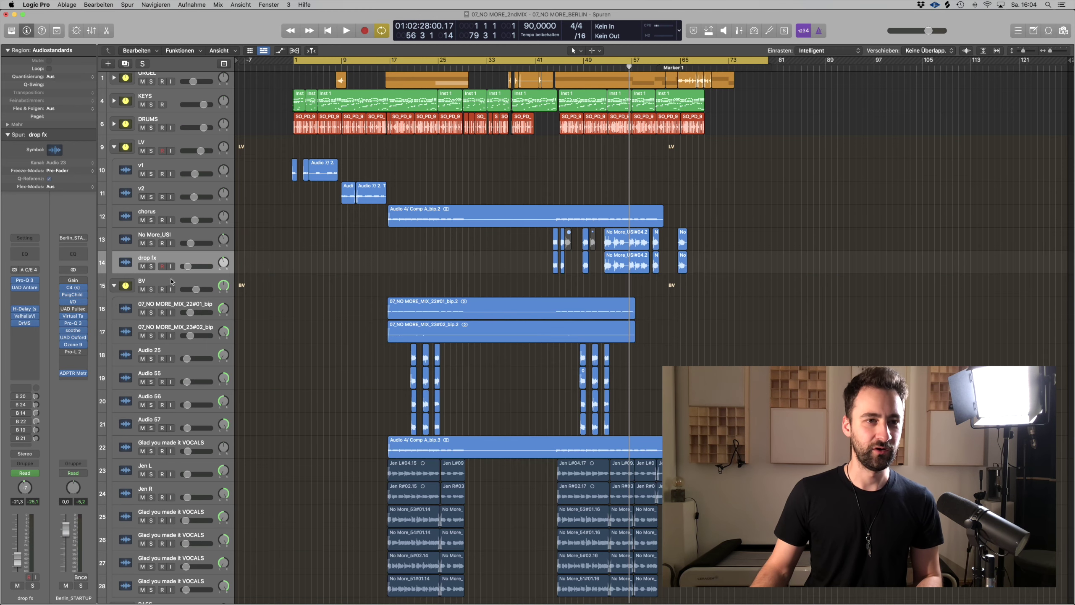
- Fit all tracks on screen, then solo and expand the KEYS folder
key(z)
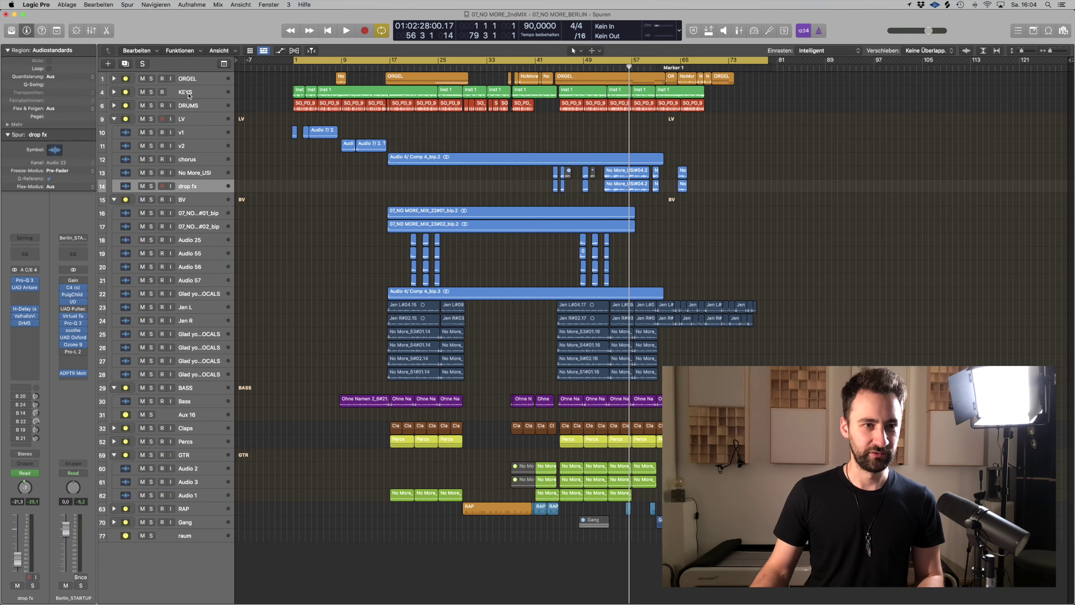
click(189, 96)
click(152, 92)
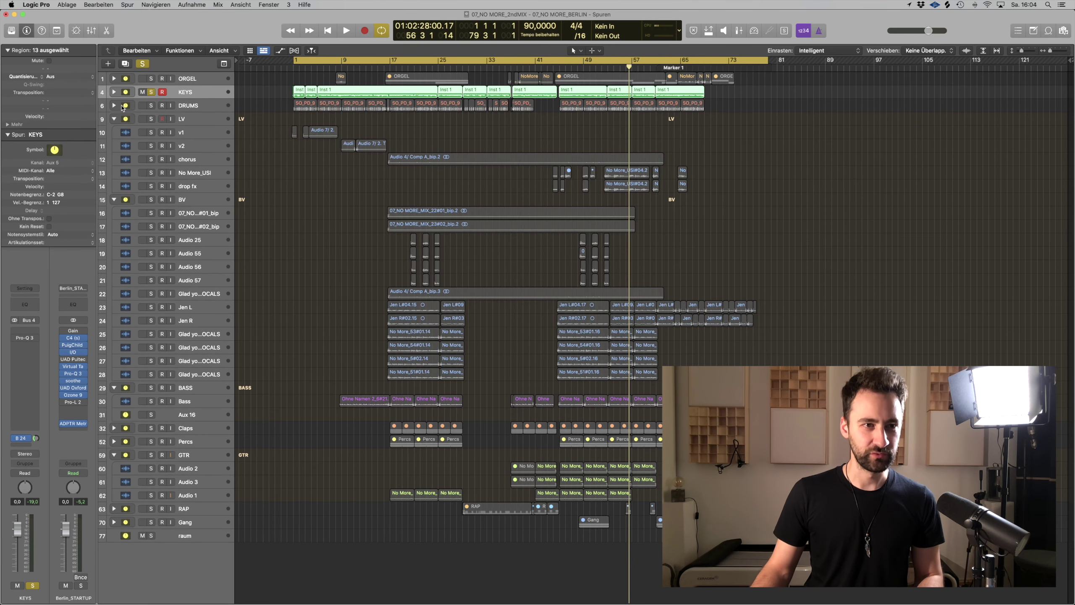
click(114, 92)
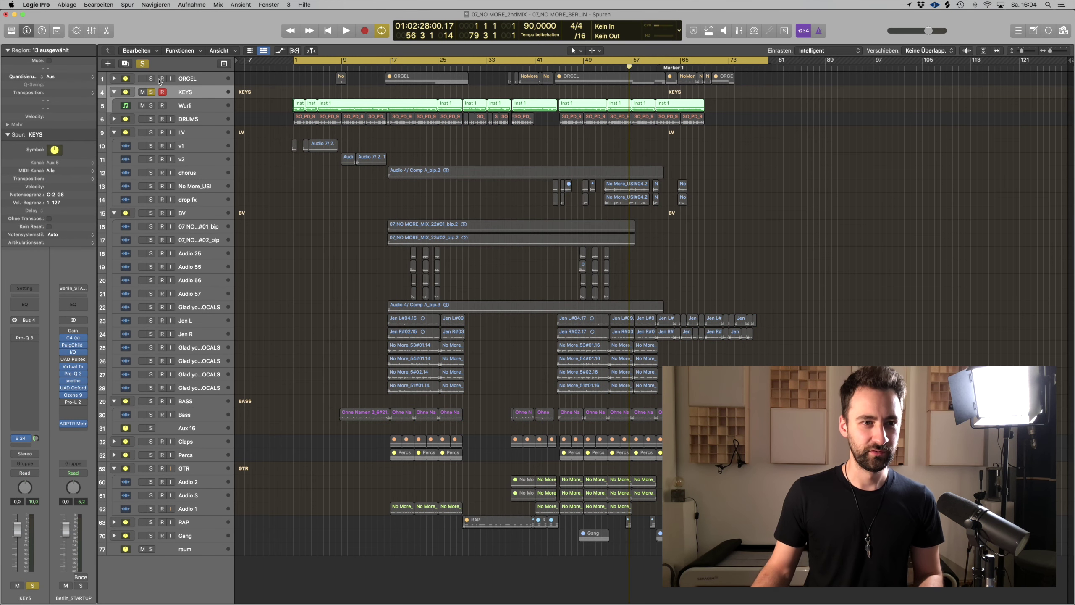
- Solo the LV lead vocal folder and play the song from the start
click(151, 132)
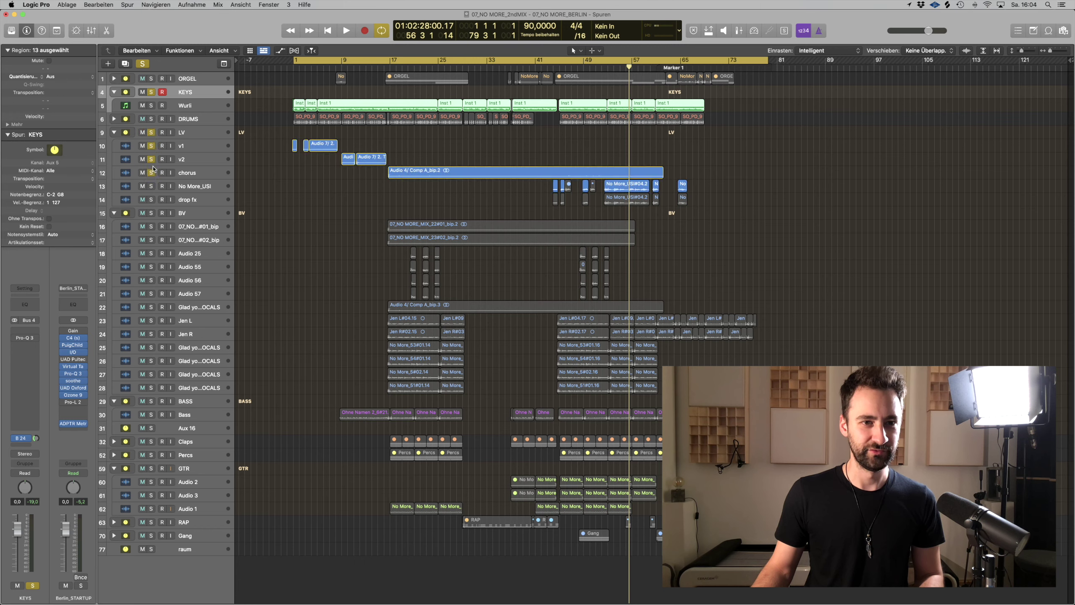
key(Return)
key(space)
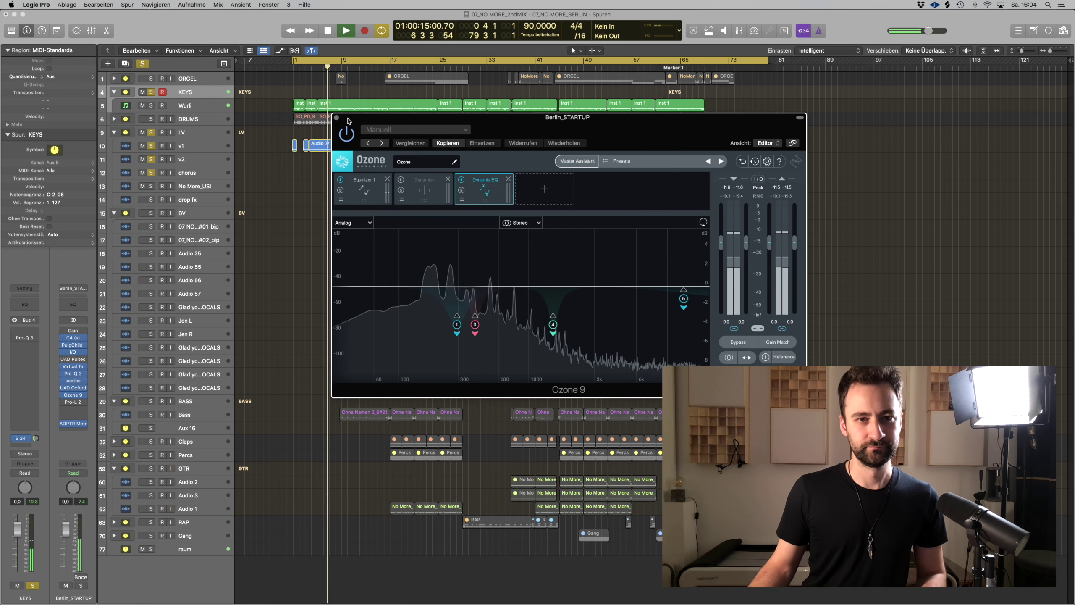
- Close Ozone 9 and lower the Pro-L 2 limiter gain from about +7.4 dB
click(71, 395)
click(71, 401)
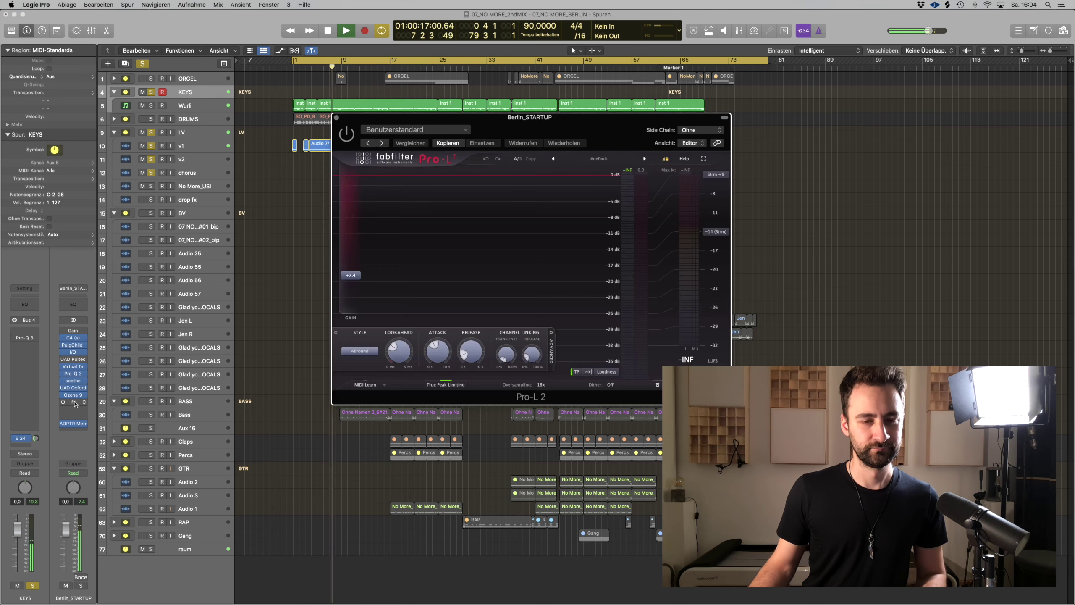
mouse_move(350, 275)
mouse_down()
mouse_move(356, 303)
mouse_move(358, 292)
mouse_up()
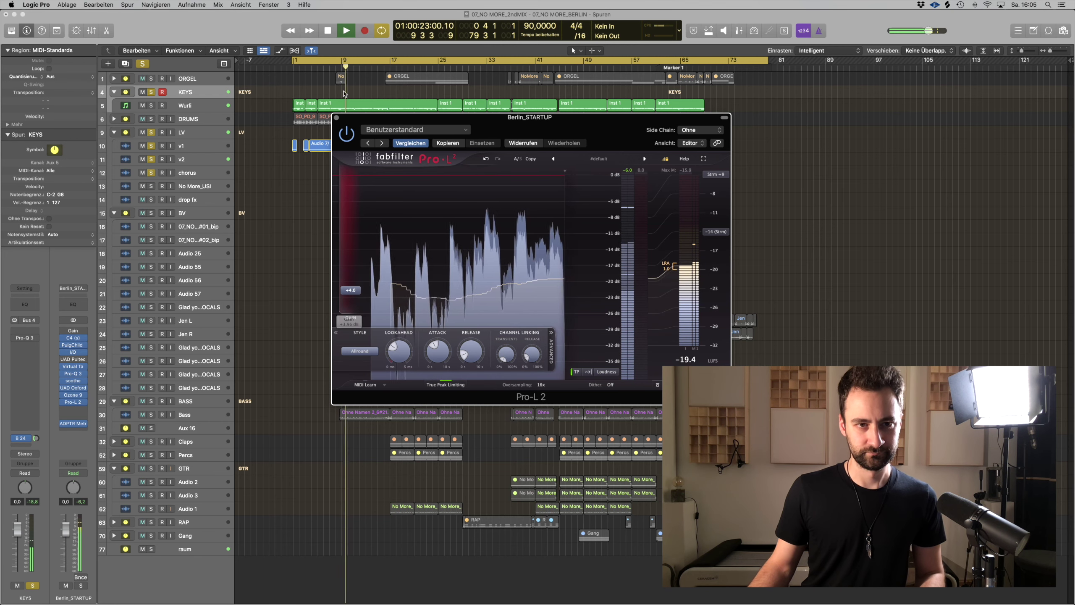
key(super+w)
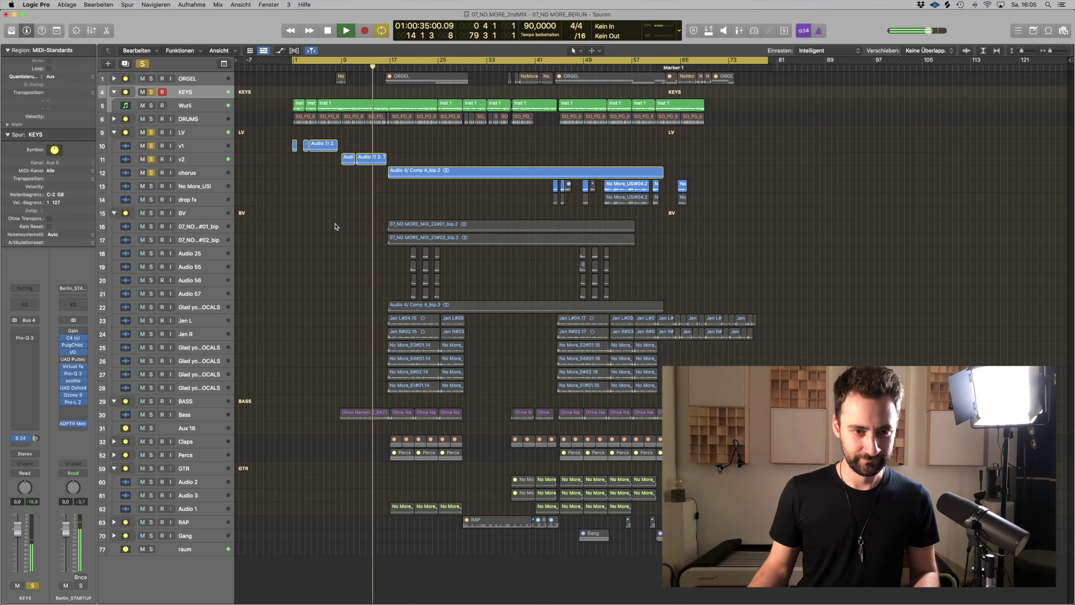
scroll(354, 209, up, 2)
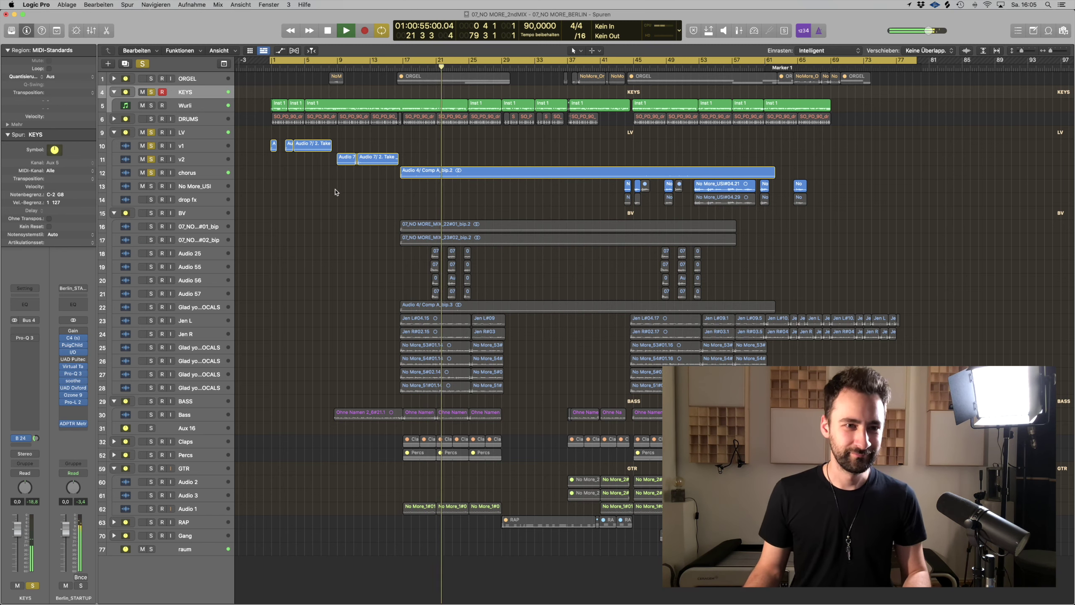
key(super+Left)
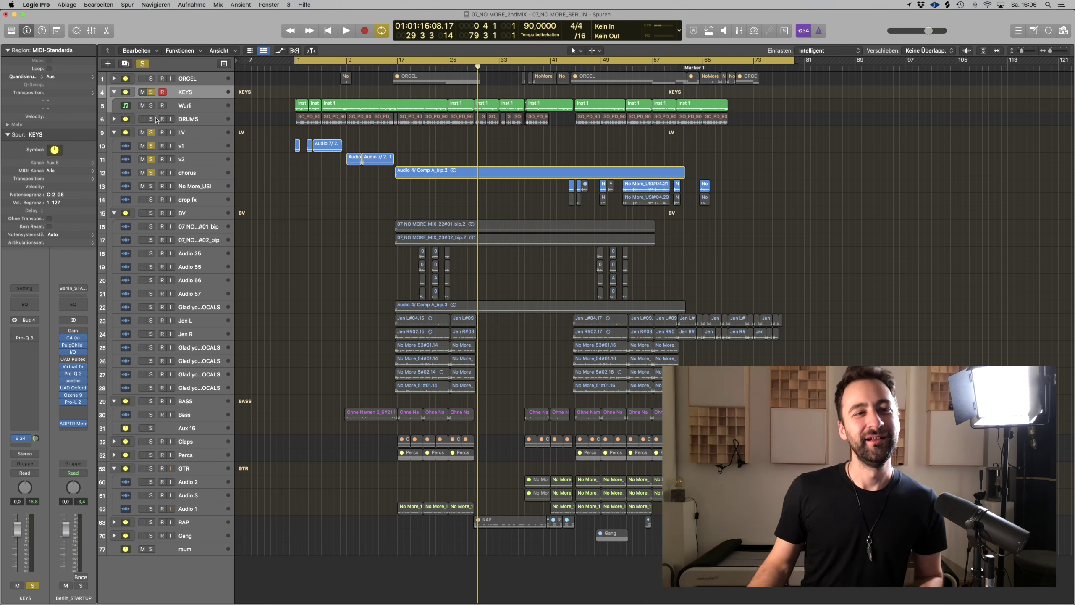
- Expand and solo the DRUMS folder, then play the song from the top
click(199, 120)
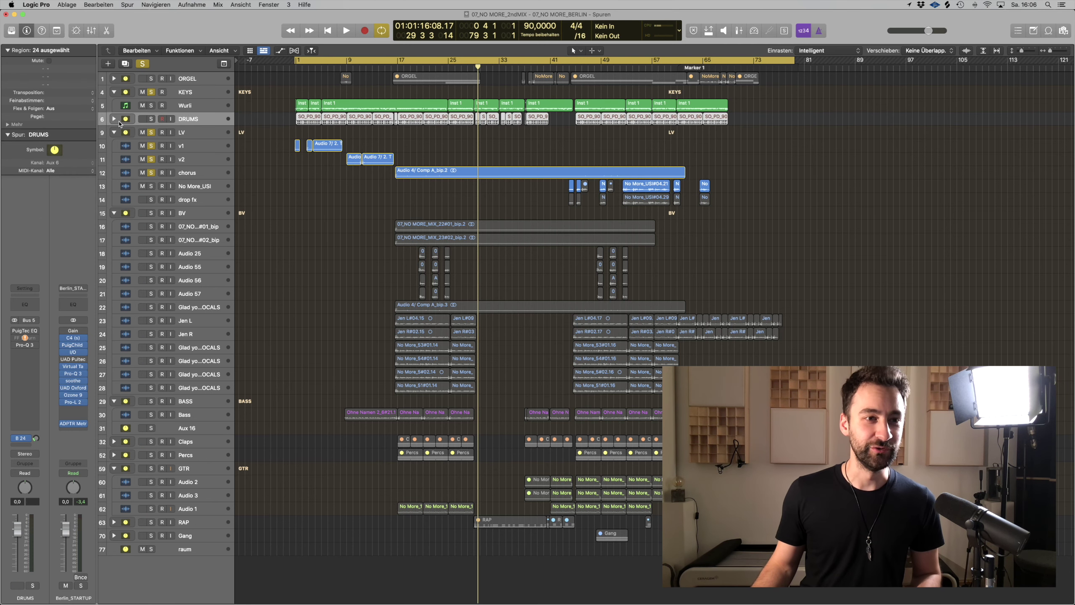
click(113, 119)
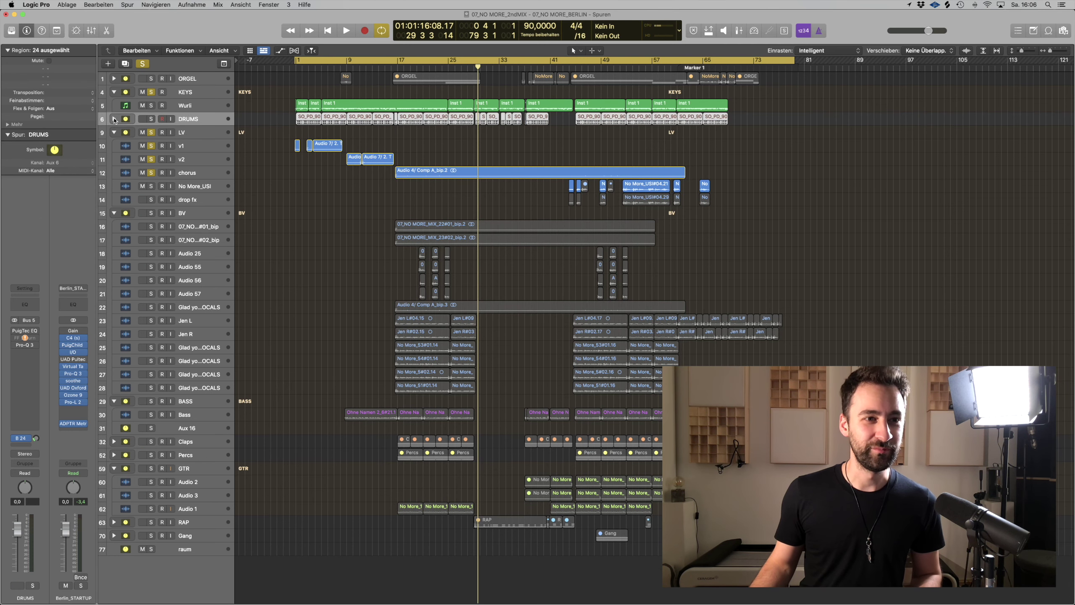
click(152, 119)
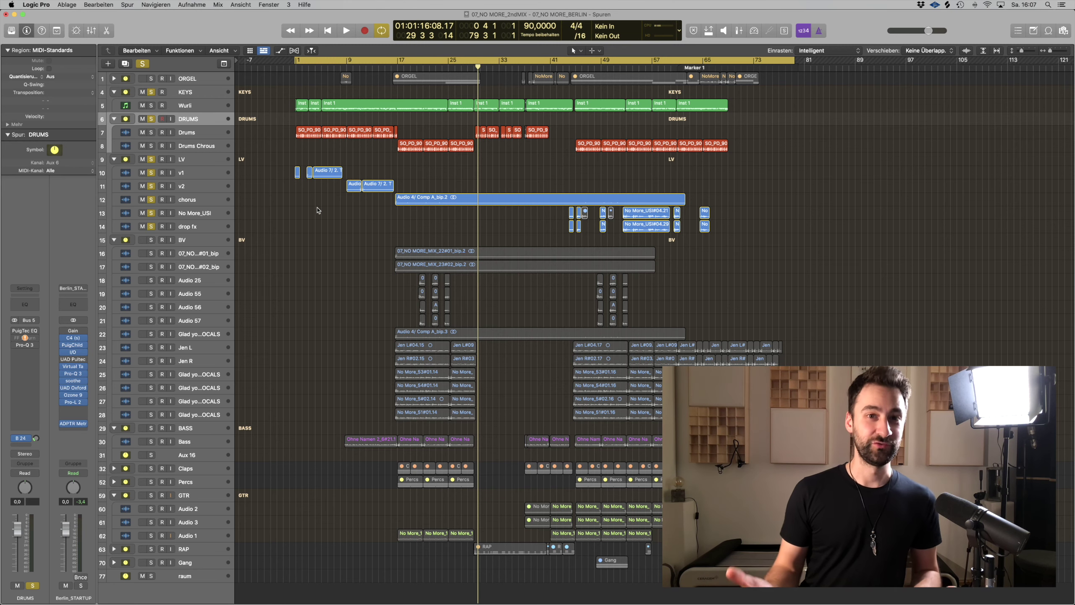
scroll(334, 146, right, 2)
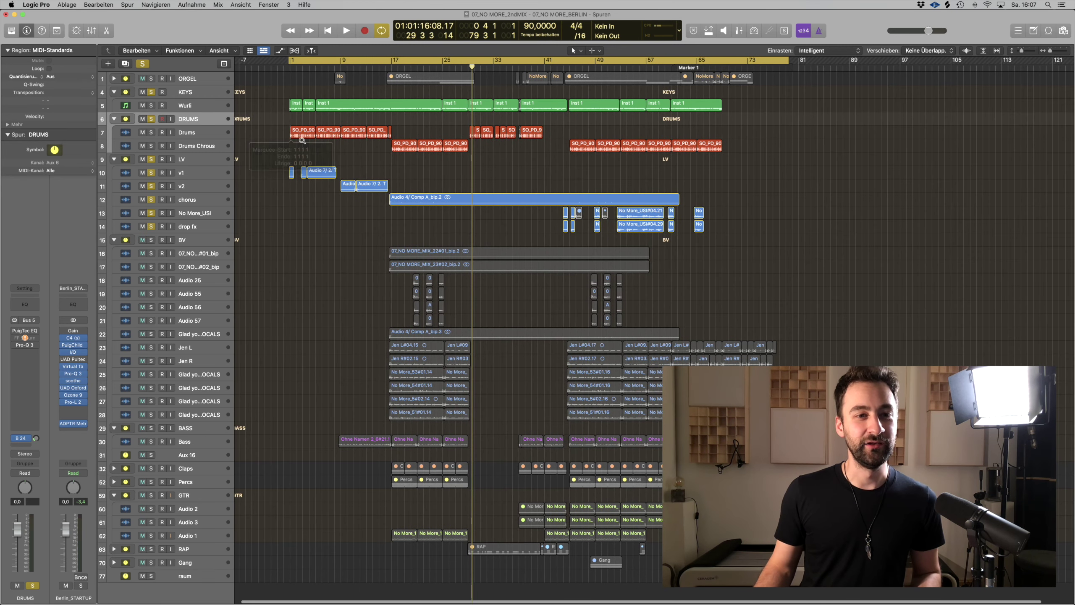
scroll(296, 139, up, 2)
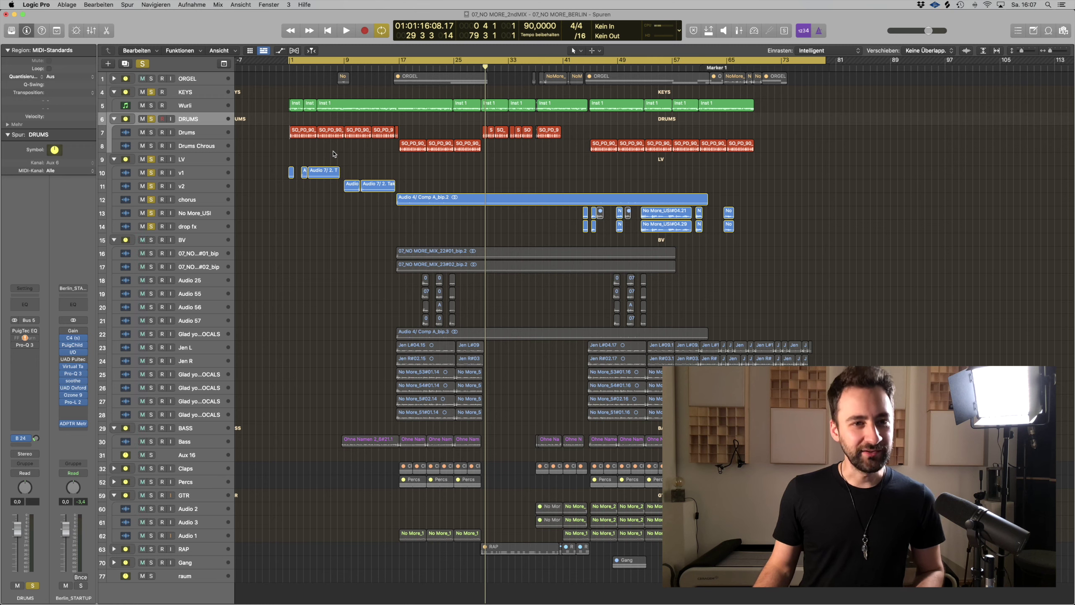
key(Return)
key(space)
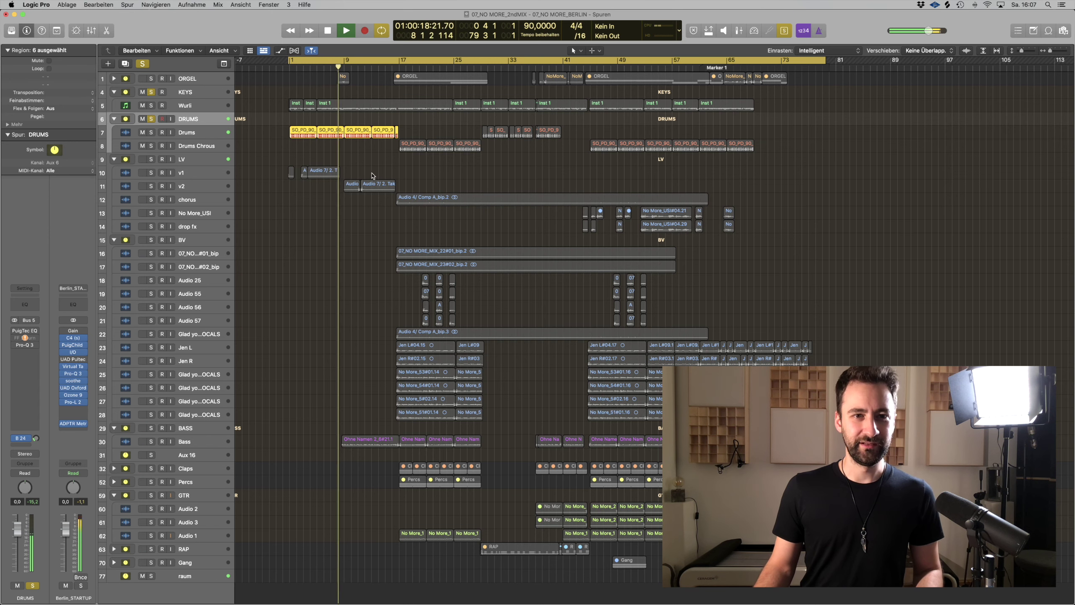
- Play the three Drums Chrous regions from the chorus start, then deselect them and stop
key(space)
drag(389, 152, 482, 145)
key(shift+Return)
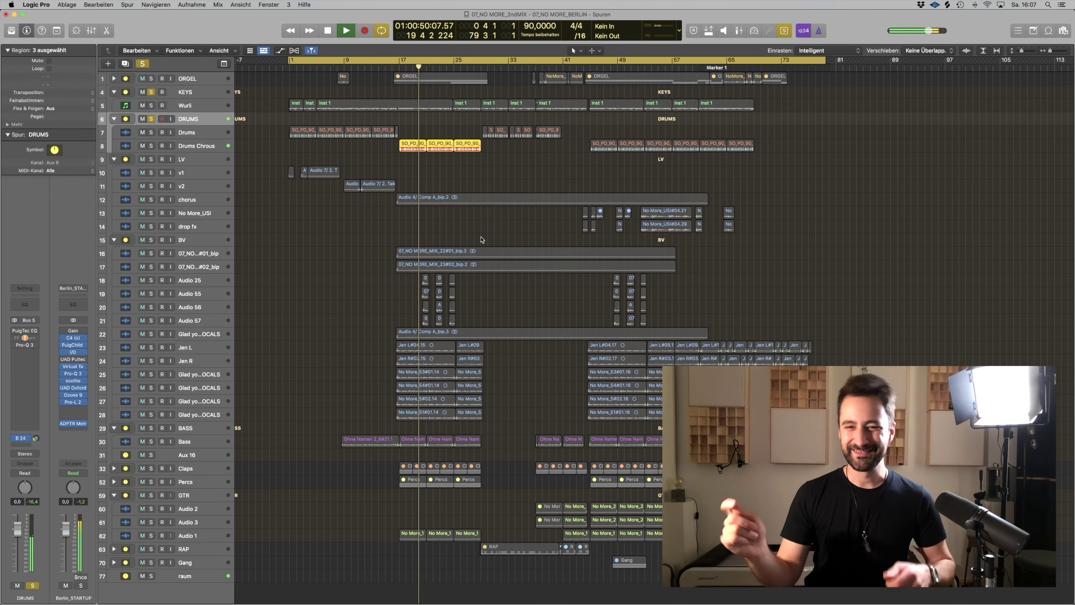
click(265, 146)
key(space)
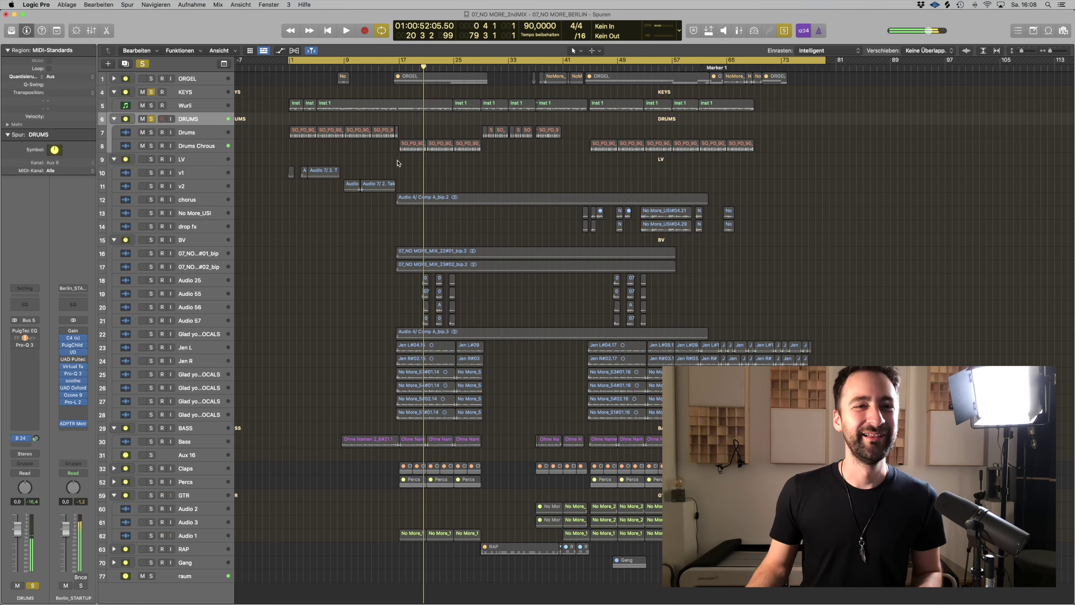
- Solo LV and Bass, and unsolo the BV backing vocals
click(150, 159)
click(155, 240)
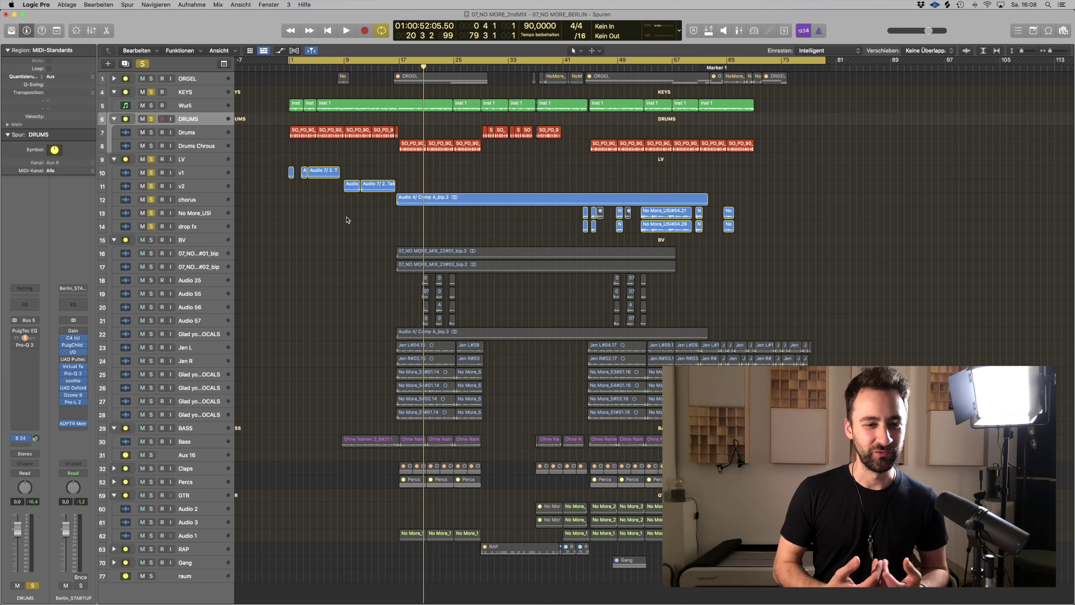
click(151, 442)
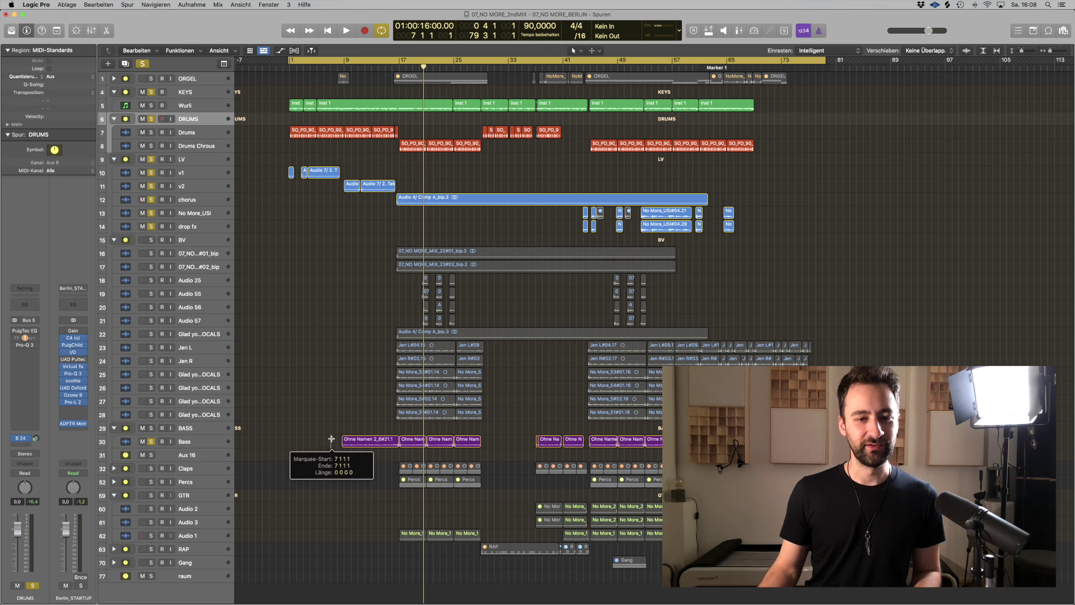
- Play the soloed keys, drums, lead vocals and bass starting at bar 7
click(333, 398)
key(space)
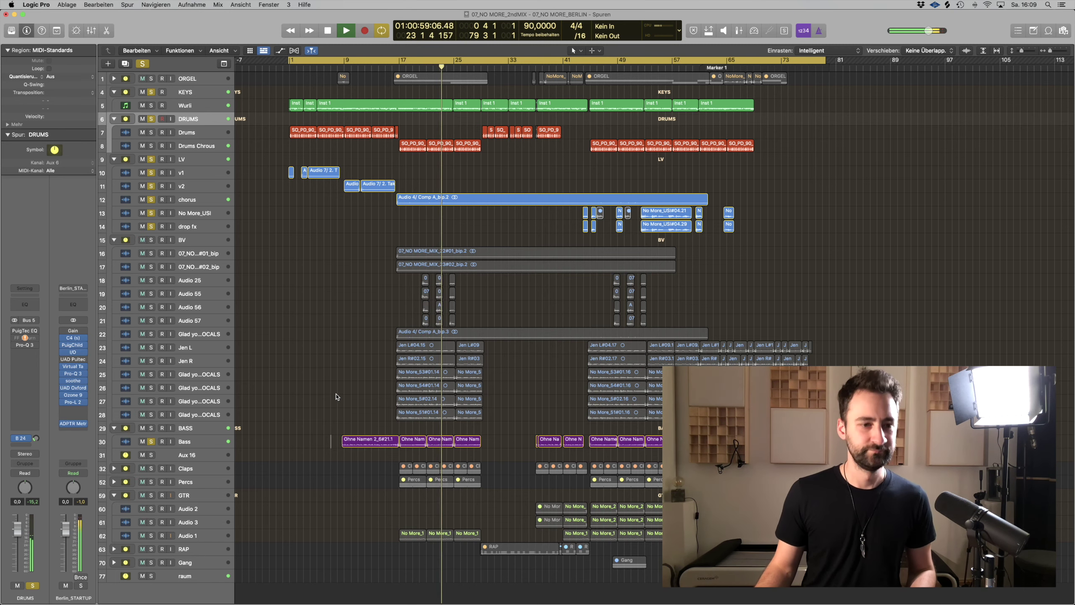
- Stop playback near bar 25
key(space)
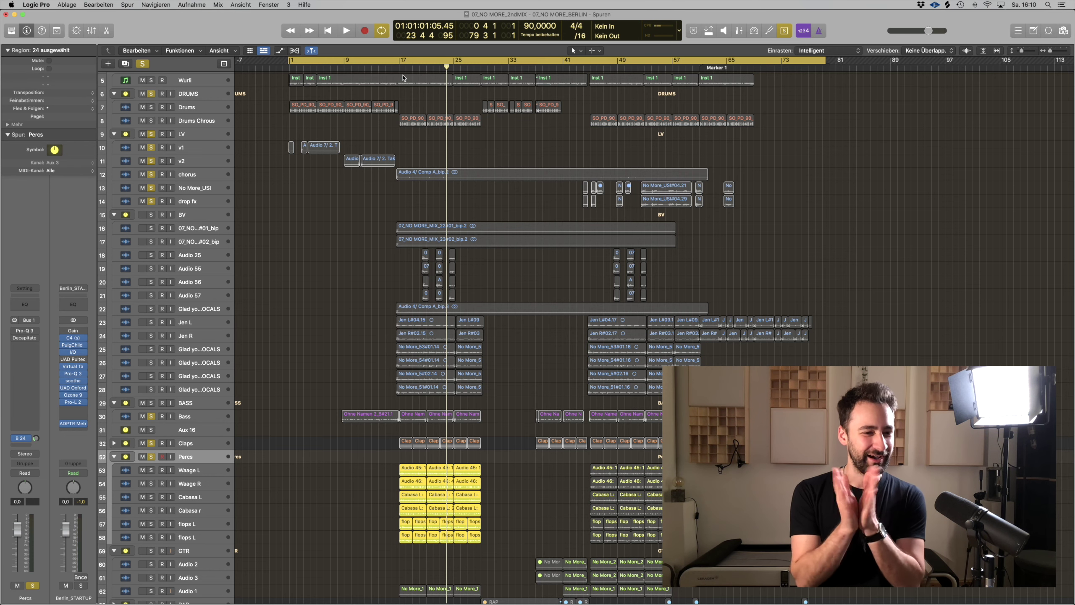
- Select the Waage regions, clear all solos, solo Waage L and R, and play them
drag(392, 465, 508, 485)
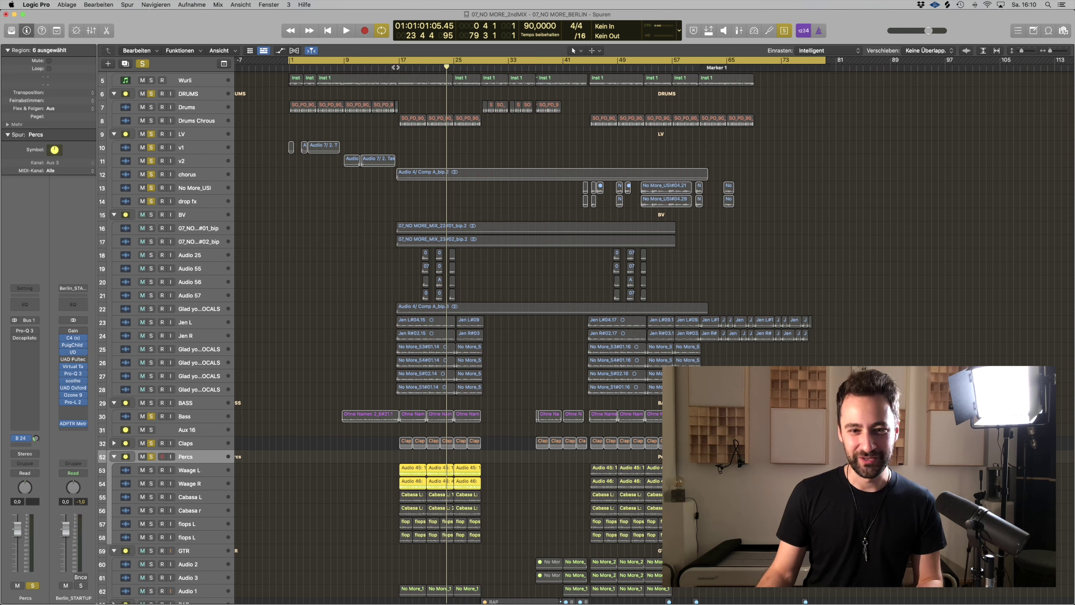
key(super+z)
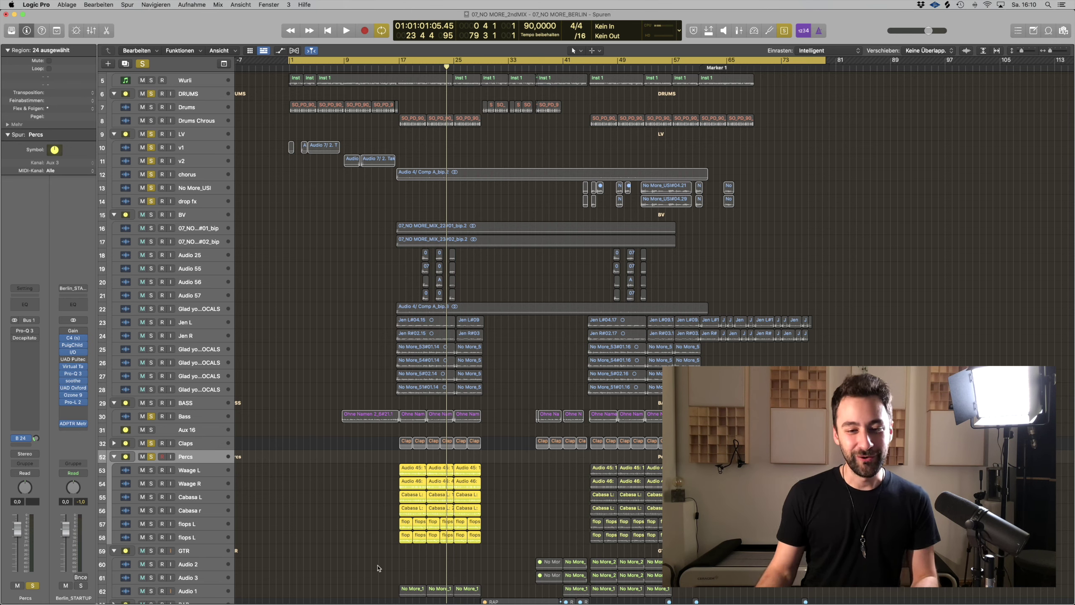
key(shift+super+z)
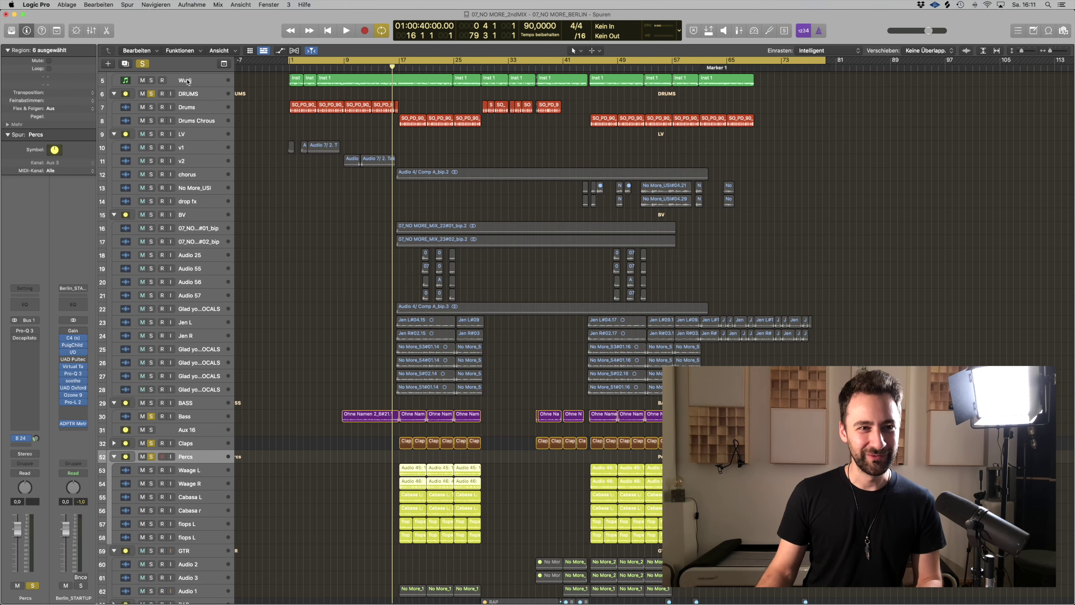
click(142, 63)
drag(151, 470, 152, 483)
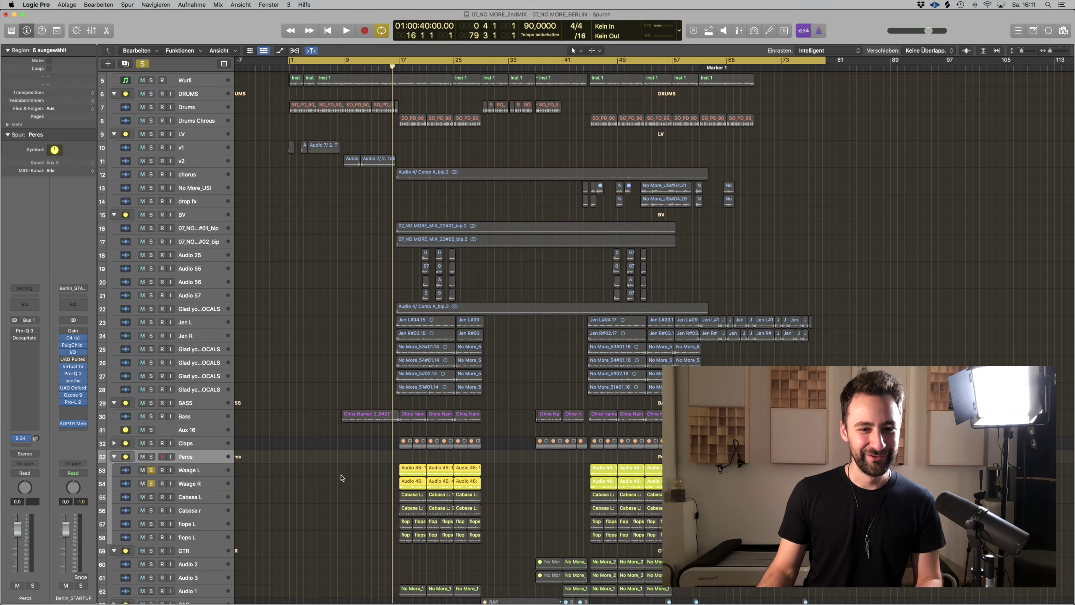
key(space)
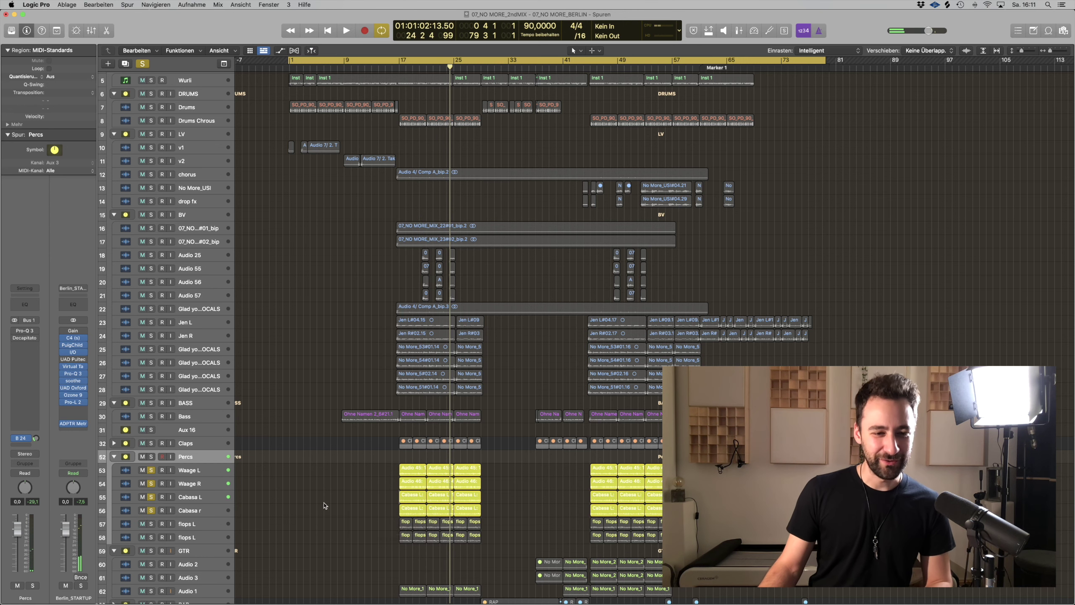
key(space)
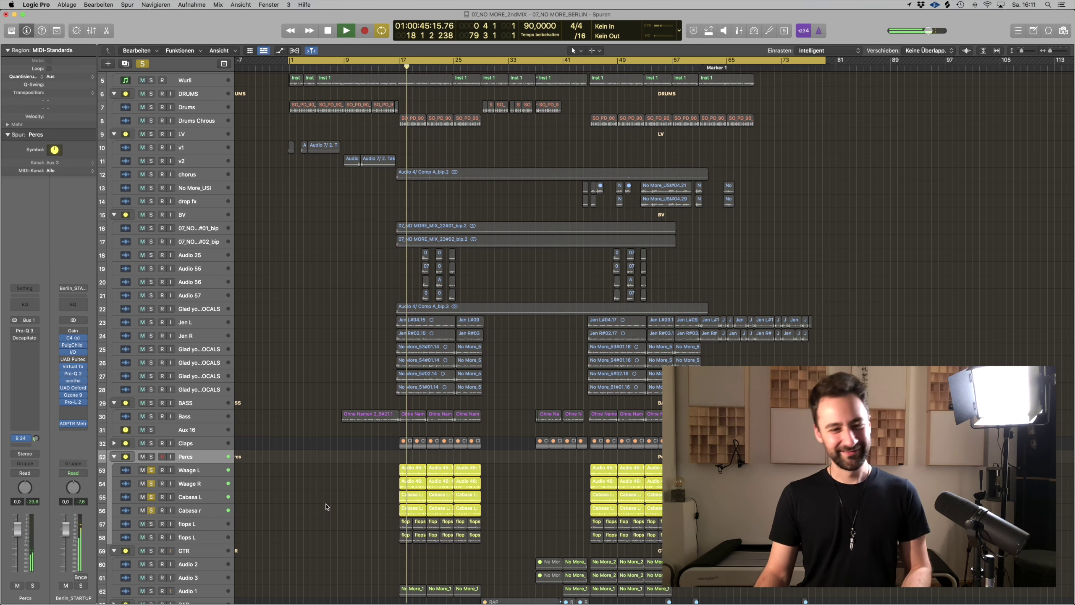
- Solo both flops L tracks without the guitars and select the flops L regions
drag(153, 526, 235, 546)
click(151, 551)
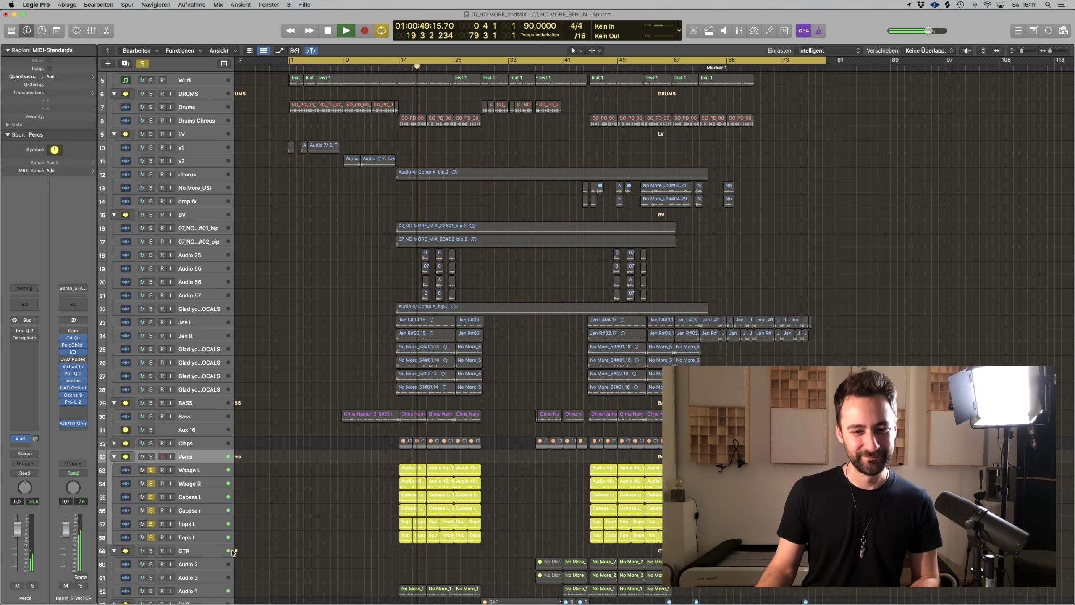
drag(357, 545, 499, 524)
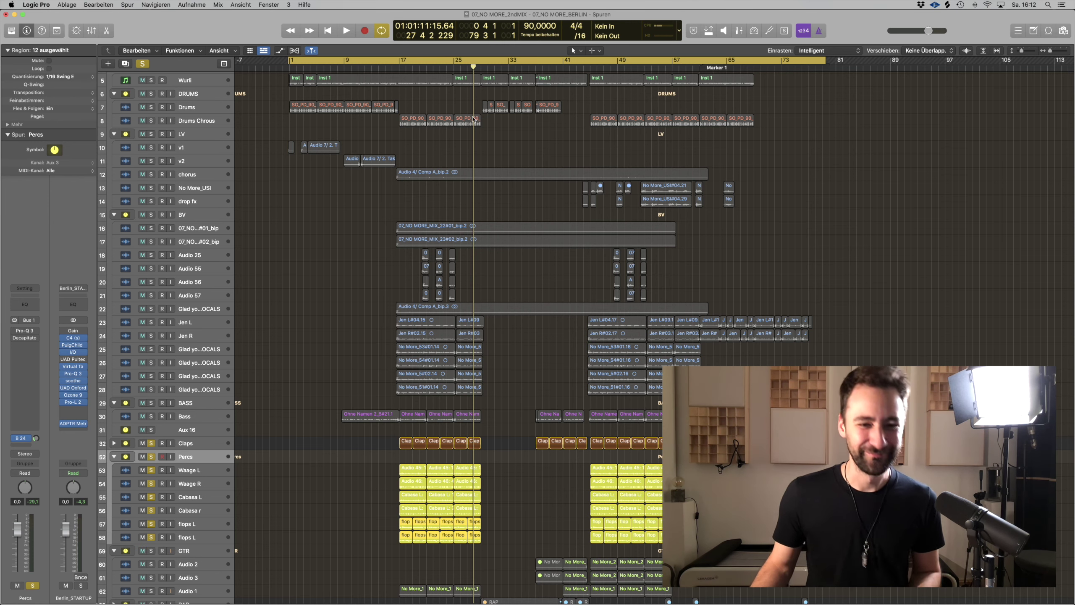
- Deselect the flops L regions and collapse the Claps and Percs stacks
click(367, 508)
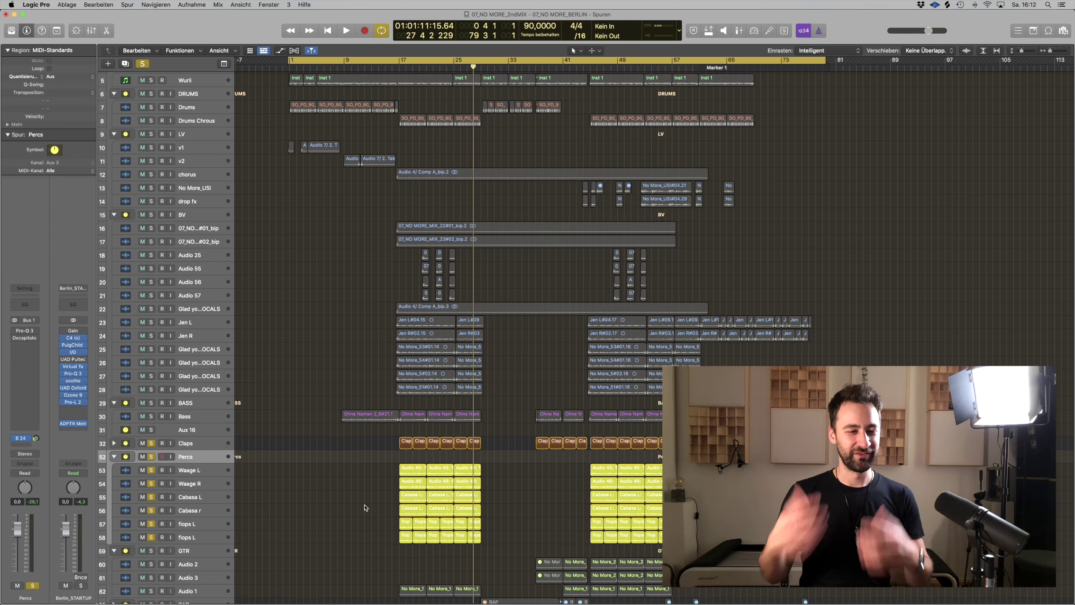
click(113, 443)
scroll(366, 468, down, 6)
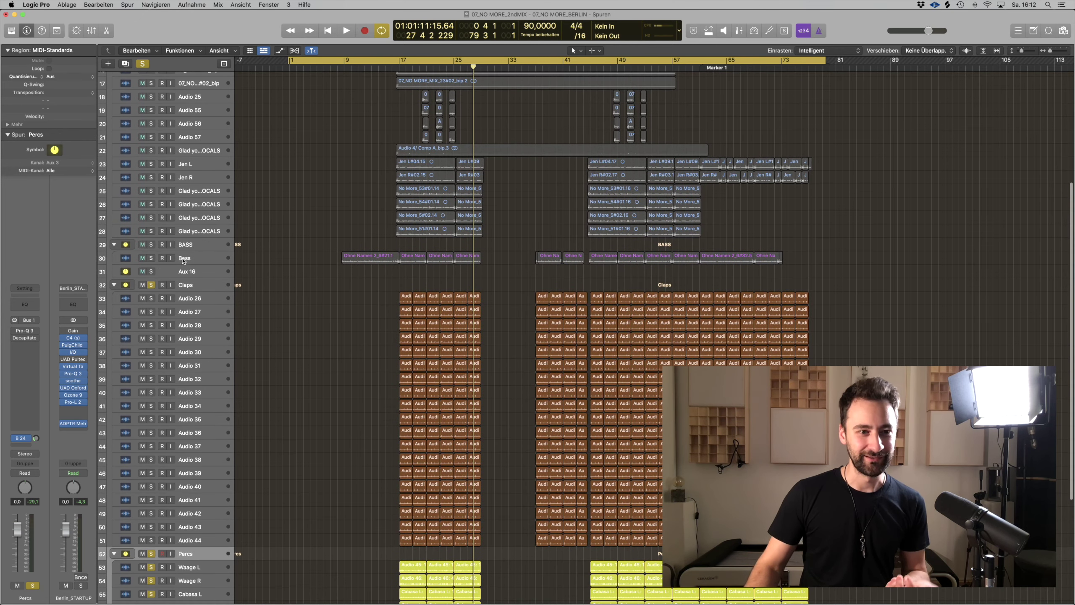
click(114, 285)
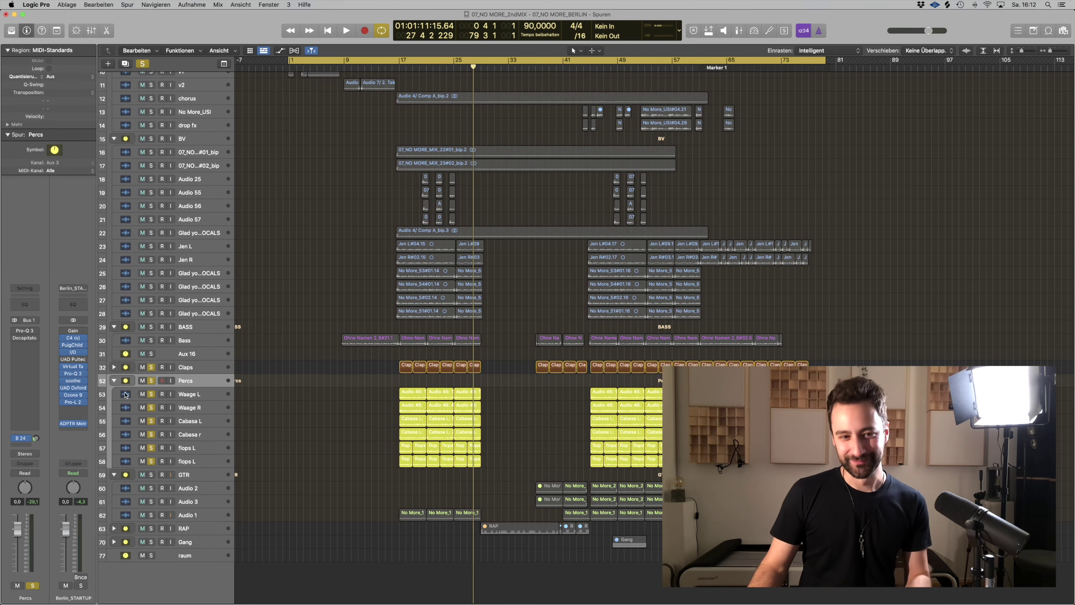
click(114, 380)
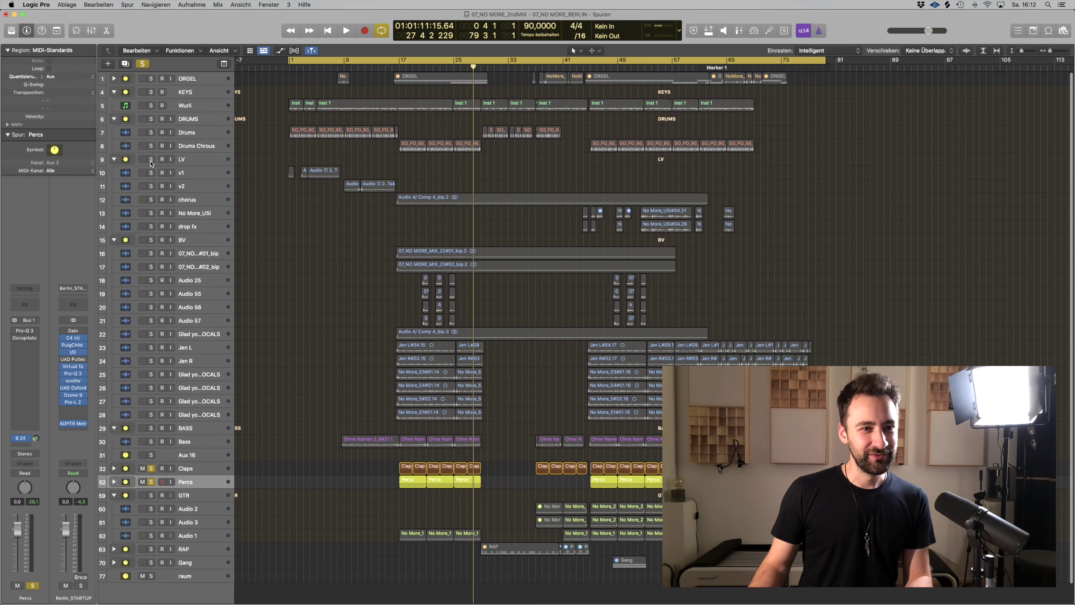
- Solo the lead vocal group, drums and Bass, then play from near bar 16
drag(151, 159, 150, 228)
drag(152, 120, 154, 132)
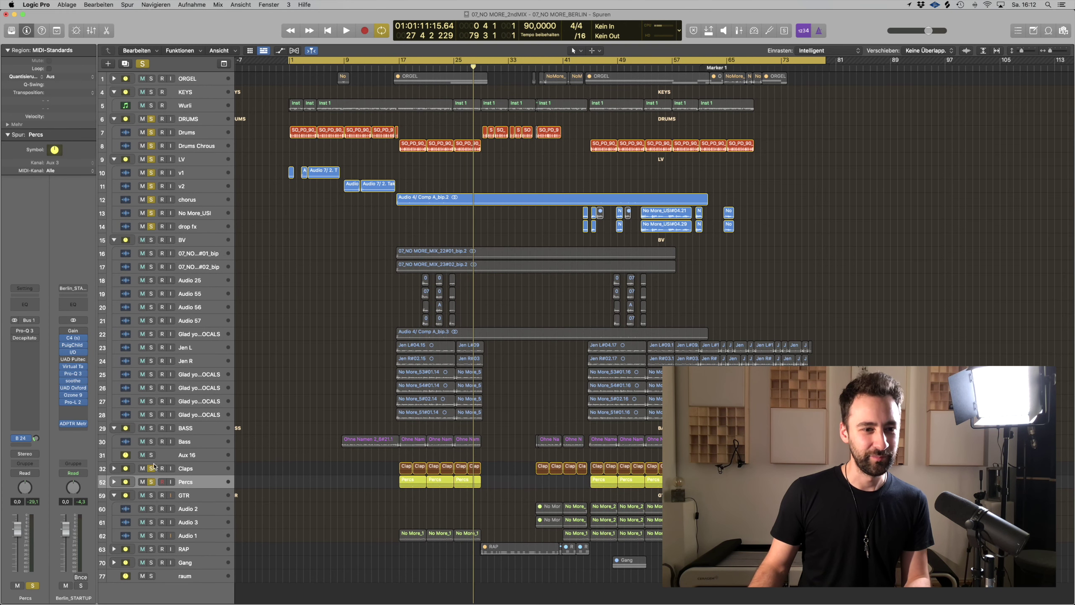
click(152, 441)
click(392, 418)
key(space)
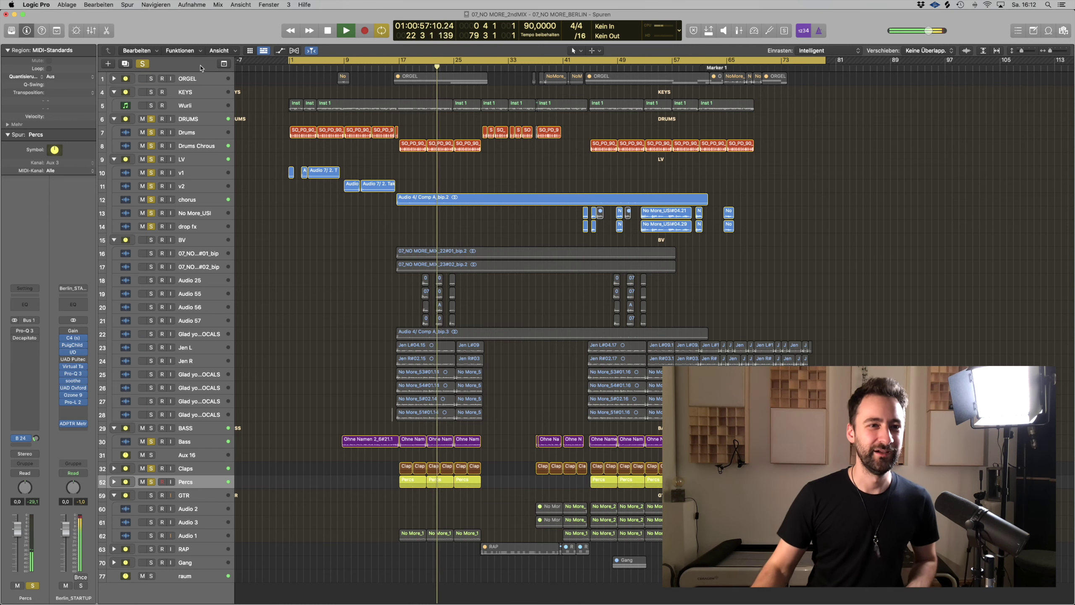
- Add the Wurli keys track to the solo, select Audio 1, and stop playback
click(151, 106)
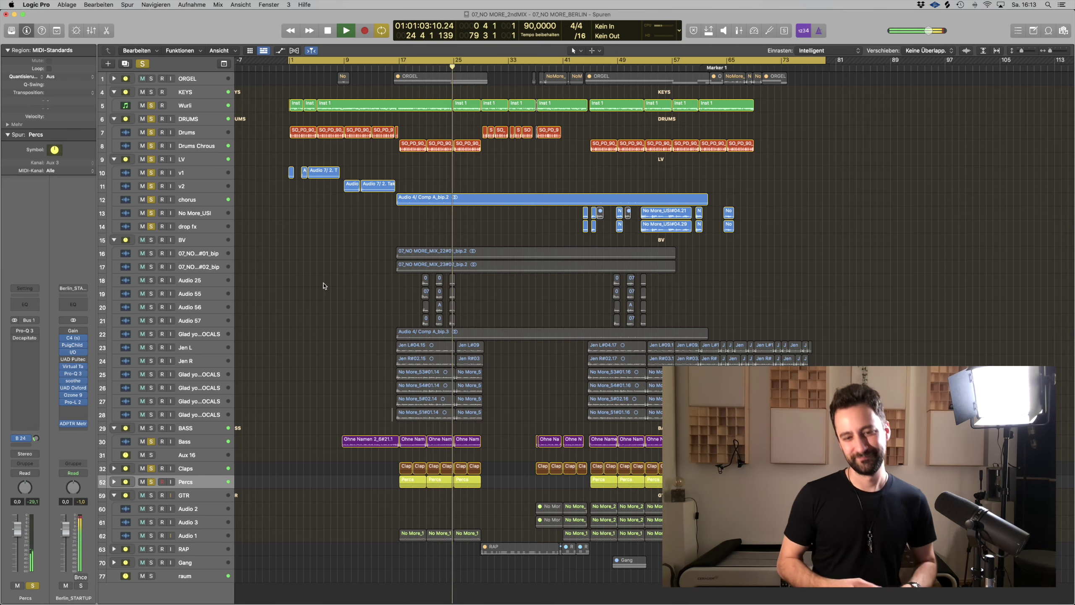
click(210, 535)
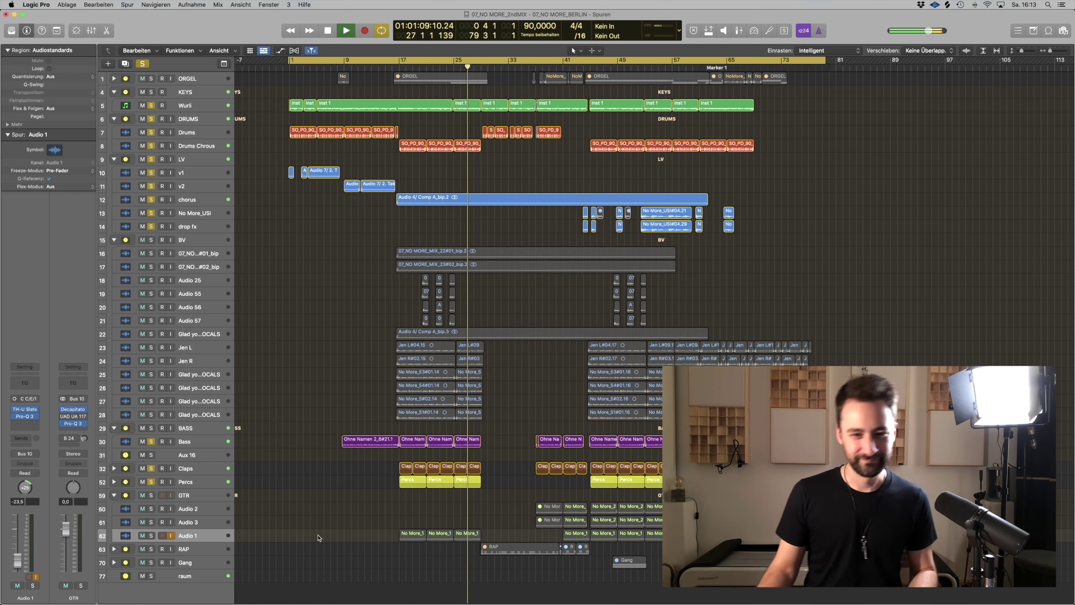
key(space)
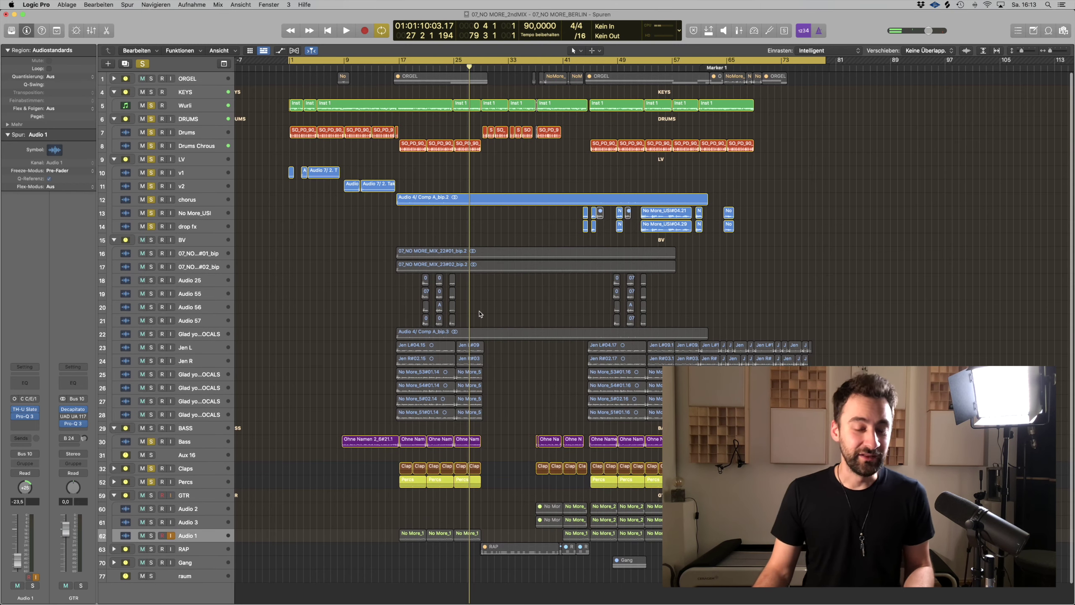
- Solo backing vocal tracks 16–28, select Jen R and Jen L, and play from bar 16
drag(151, 416, 157, 258)
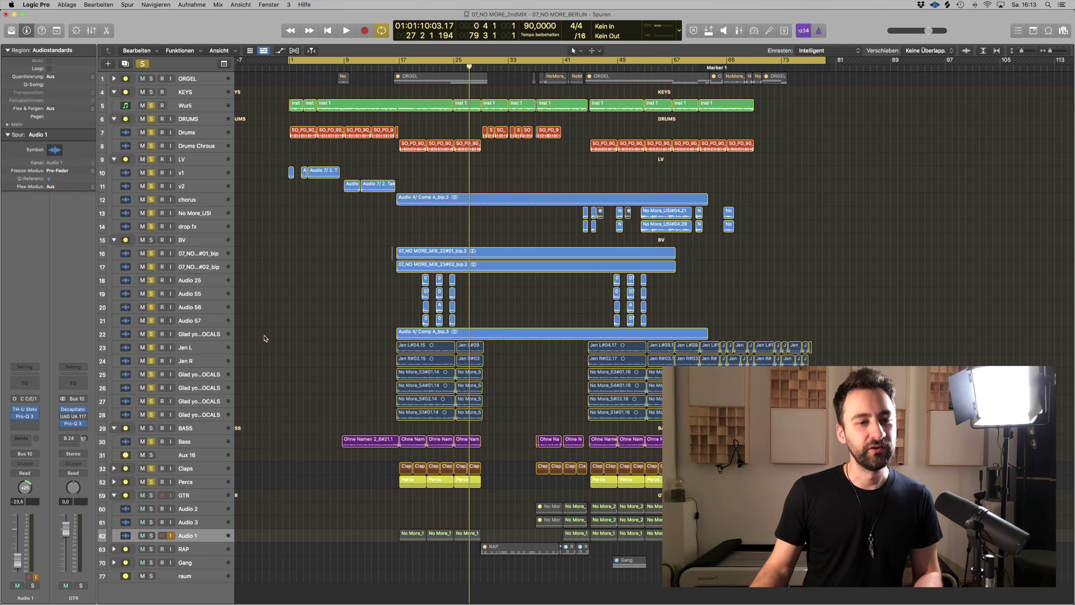
click(199, 362)
shift+click(199, 347)
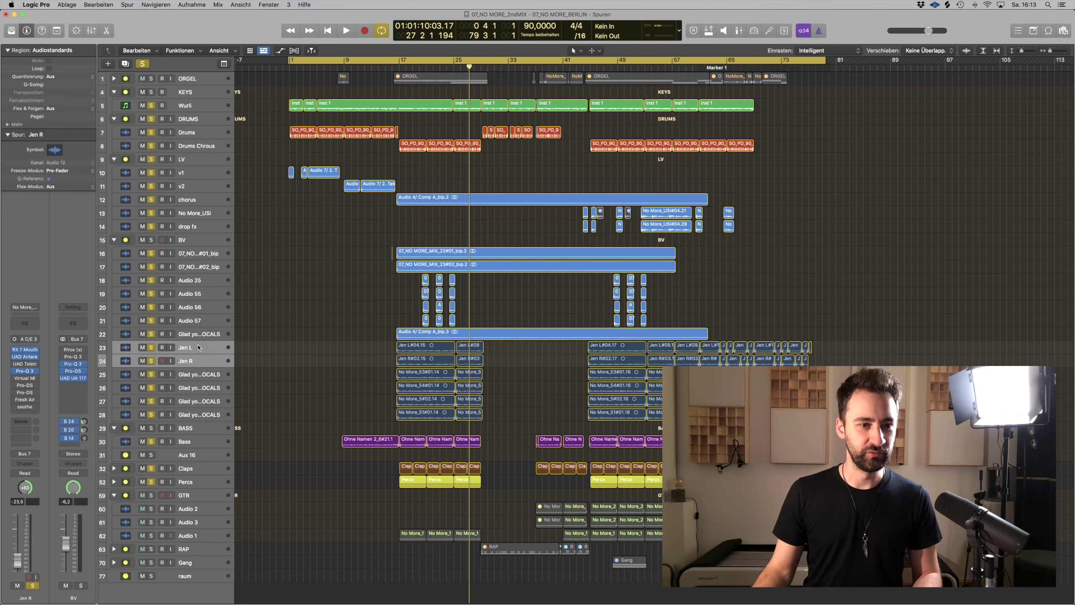
scroll(357, 363, right, 2)
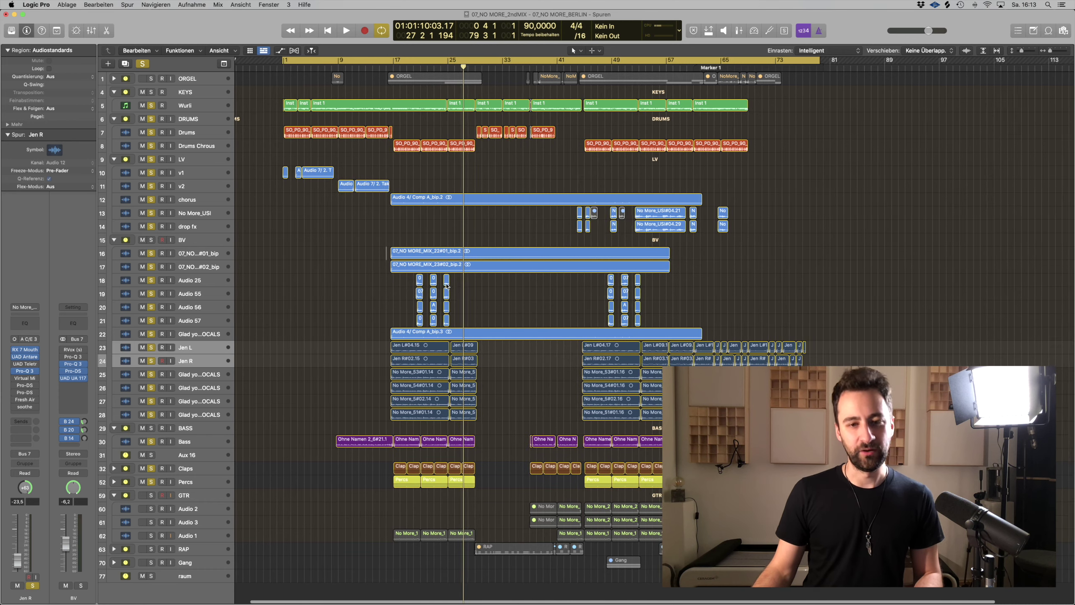
super+click(385, 340)
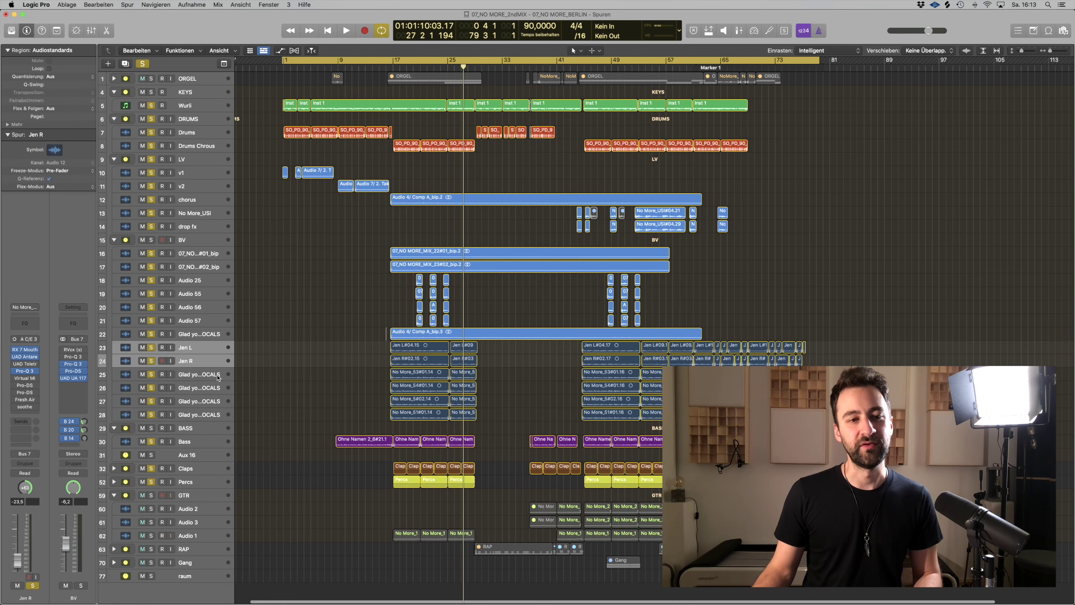
key(space)
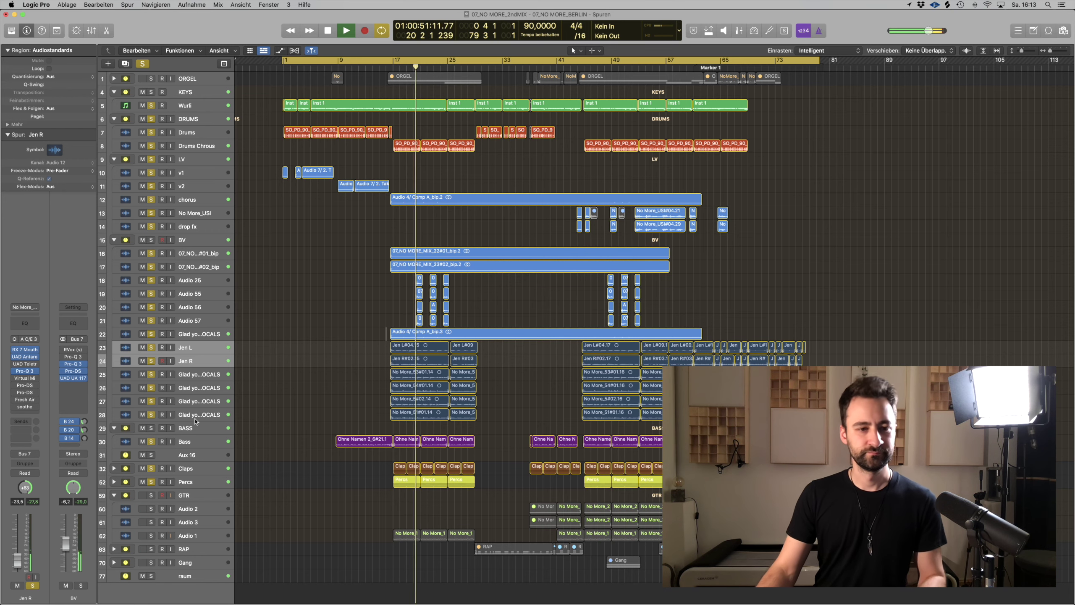
- Select the No More, Comp A, Jen and BV vocal regions on tracks 16–21
drag(345, 420, 423, 387)
drag(471, 348, 502, 338)
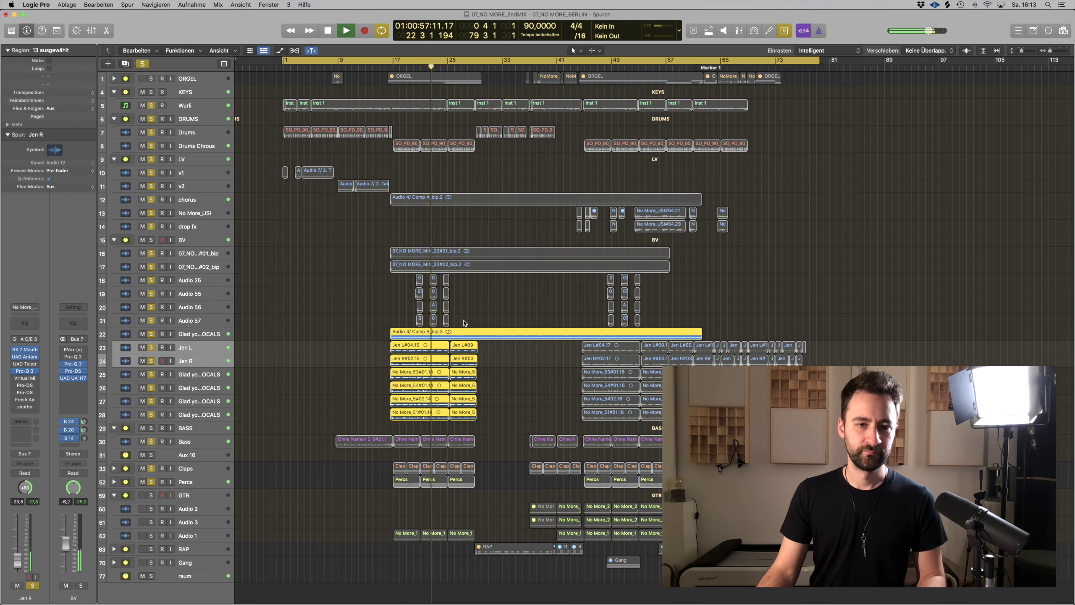
drag(464, 326, 386, 250)
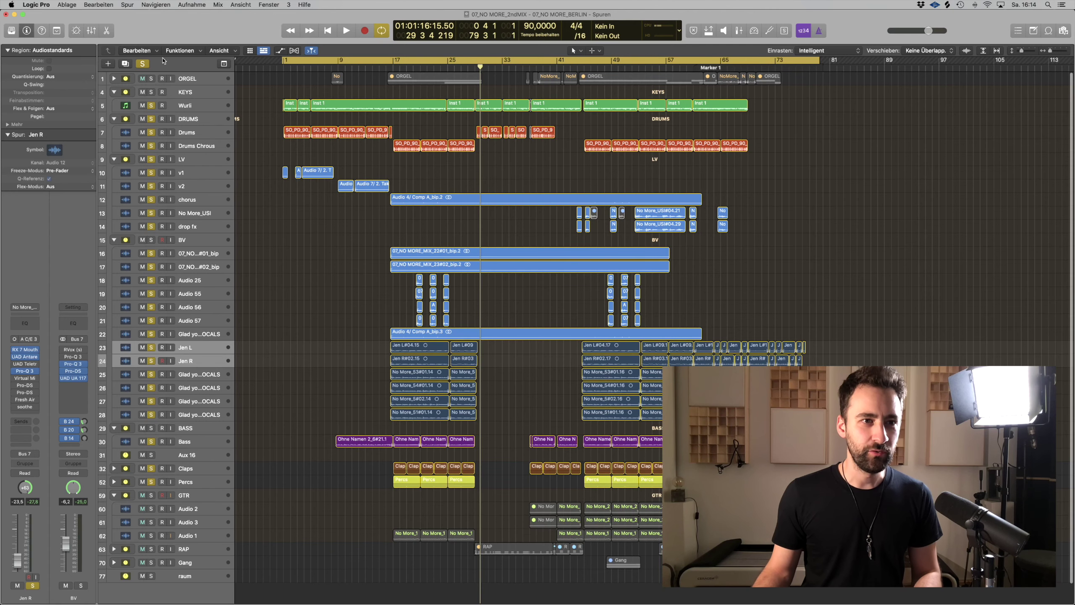
click(142, 63)
click(254, 103)
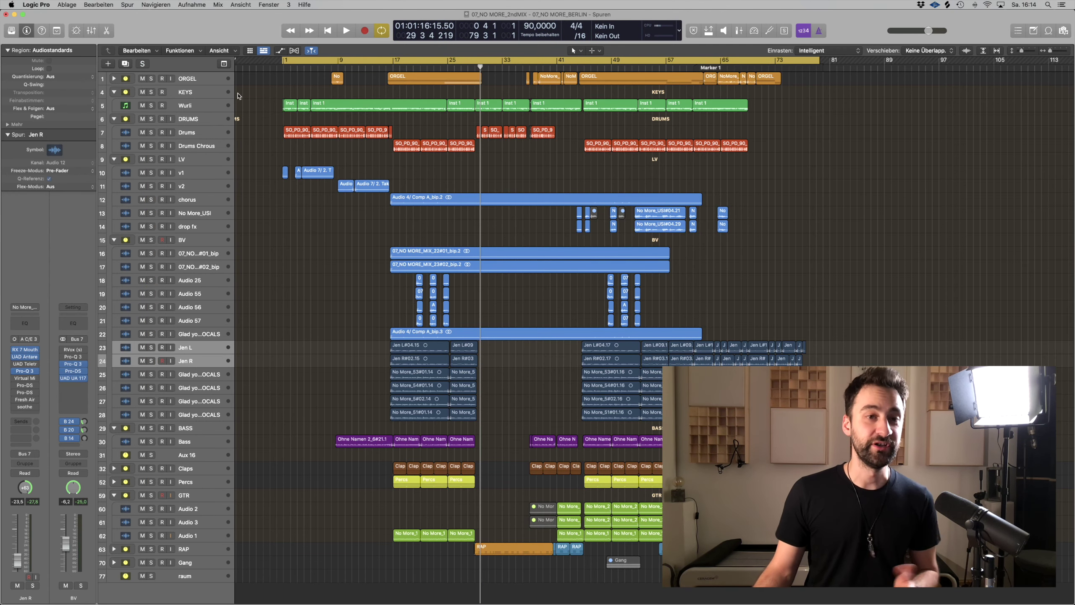
click(151, 83)
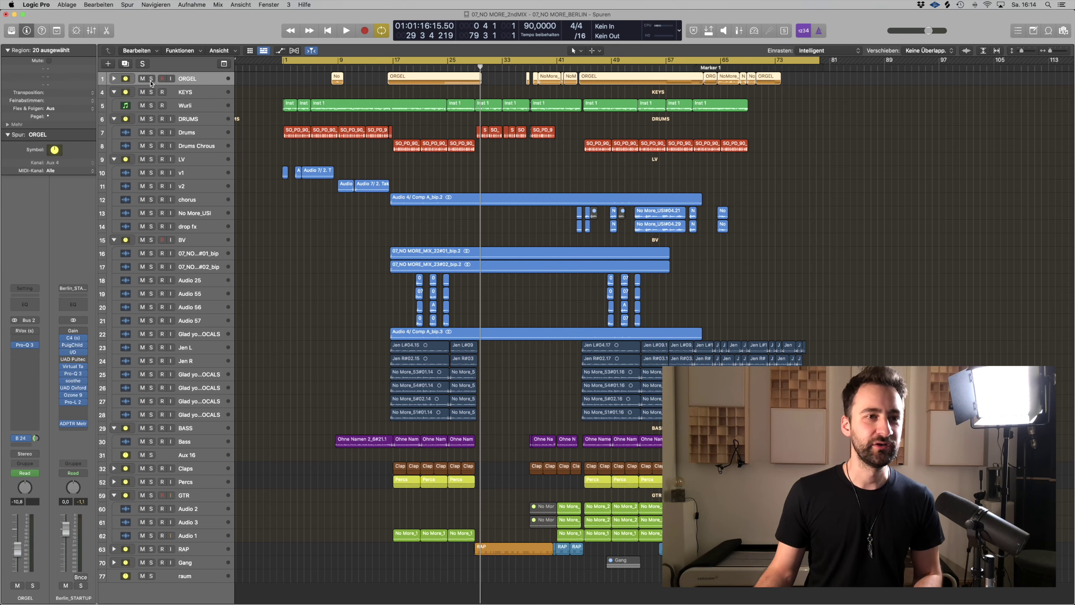
click(151, 79)
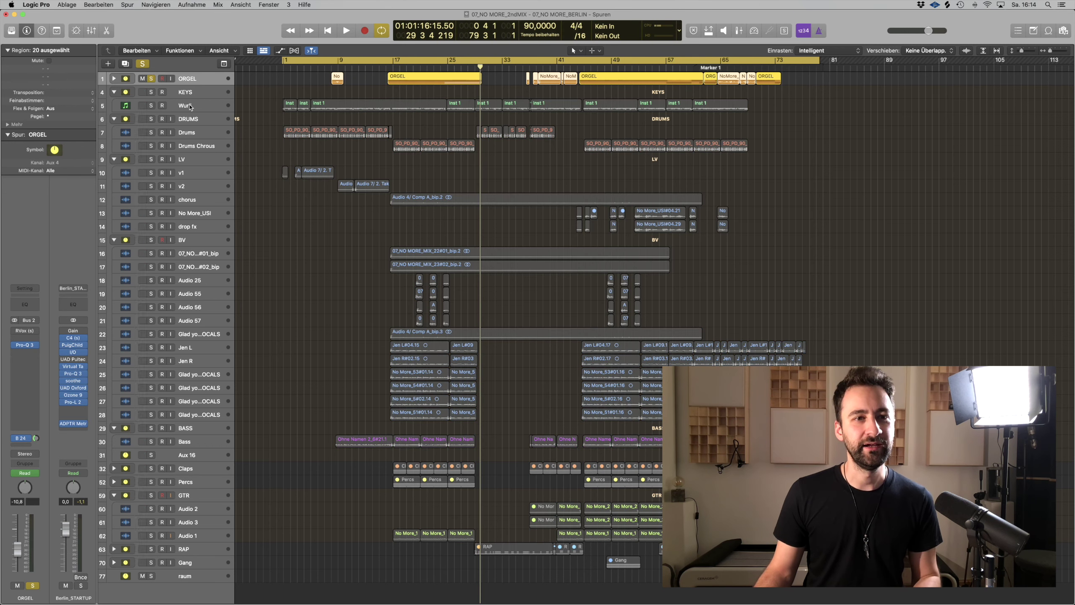
click(151, 79)
click(151, 79)
click(152, 79)
click(382, 84)
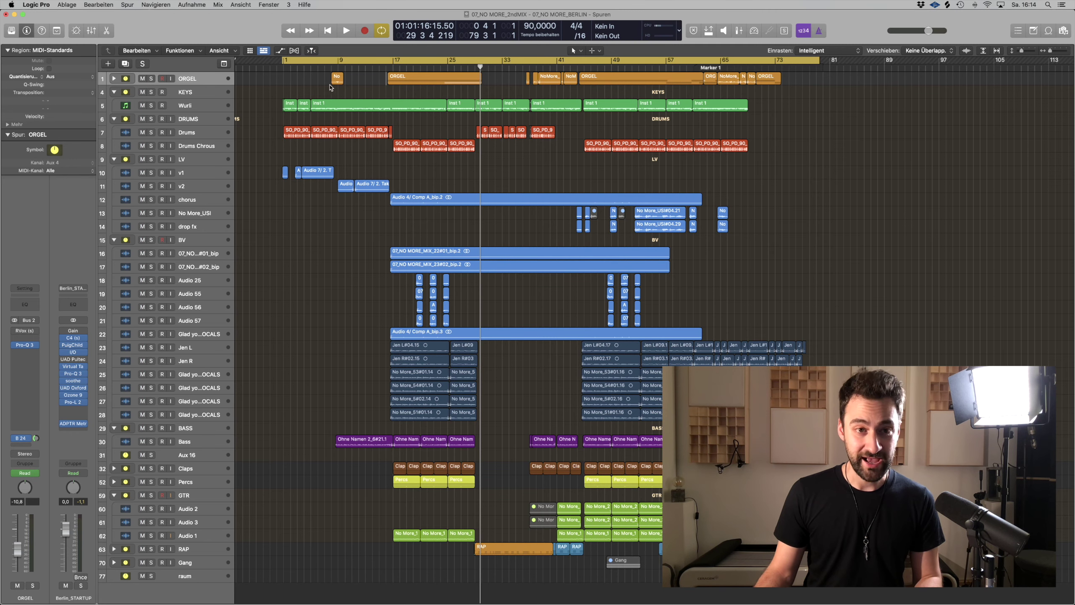
scroll(405, 175, down, 5)
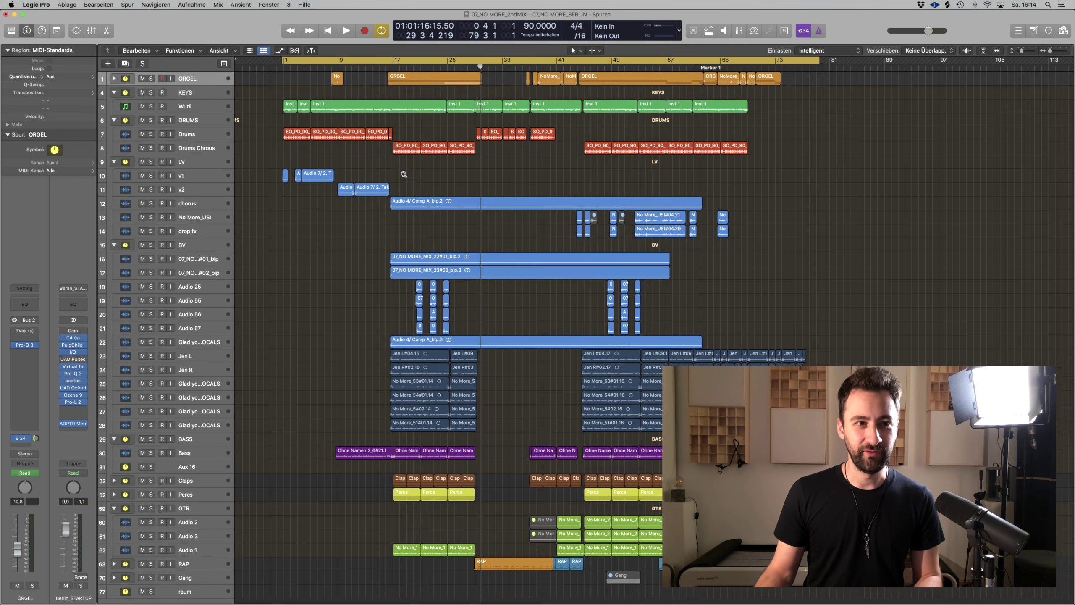
double_click(361, 80)
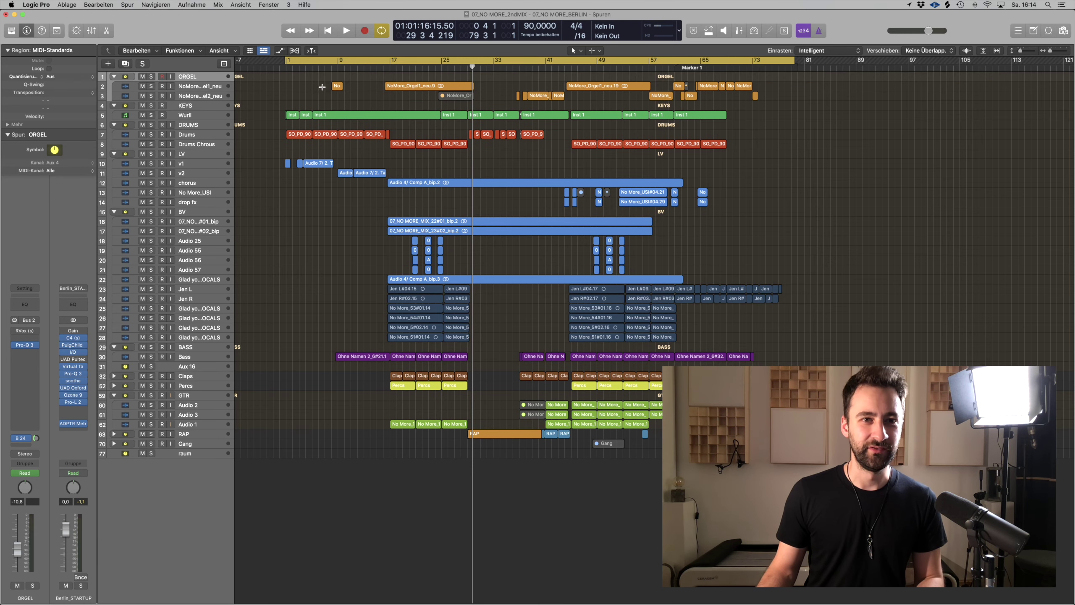
scroll(326, 87, up, 5)
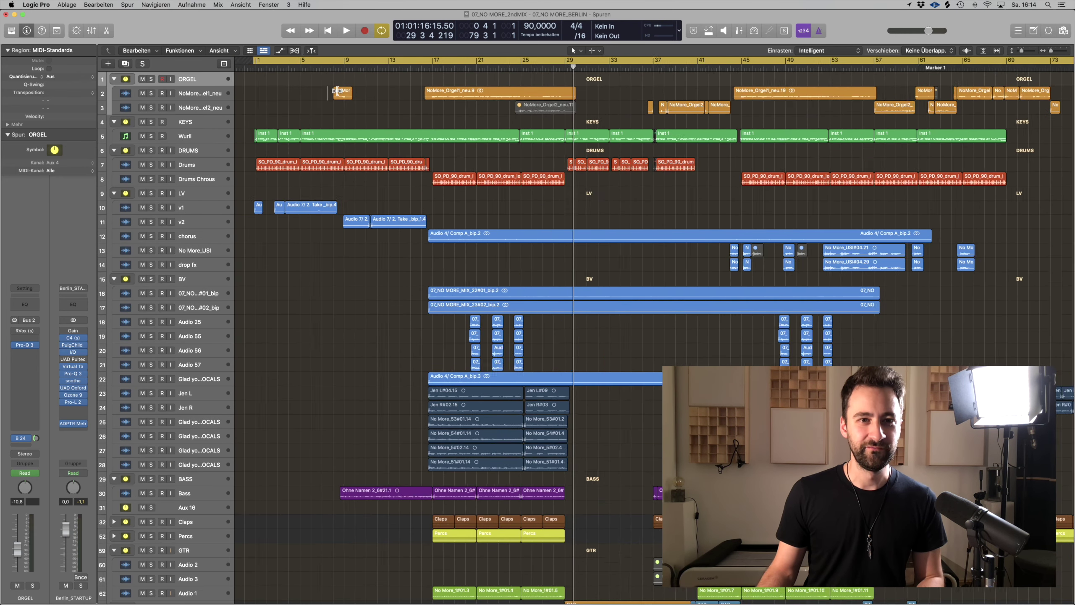
click(337, 90)
key(shift+space)
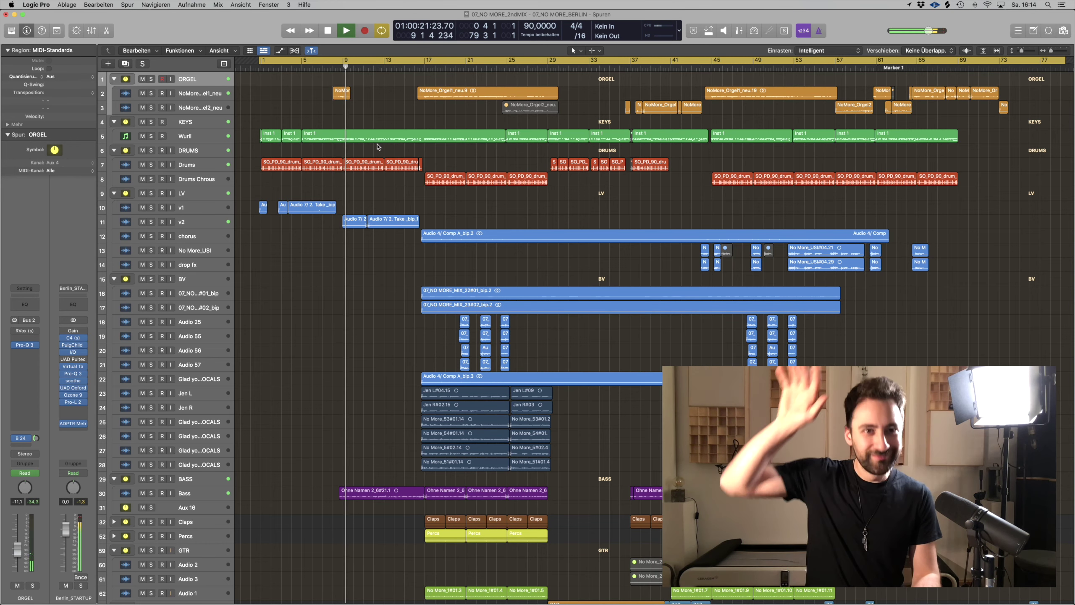
key(space)
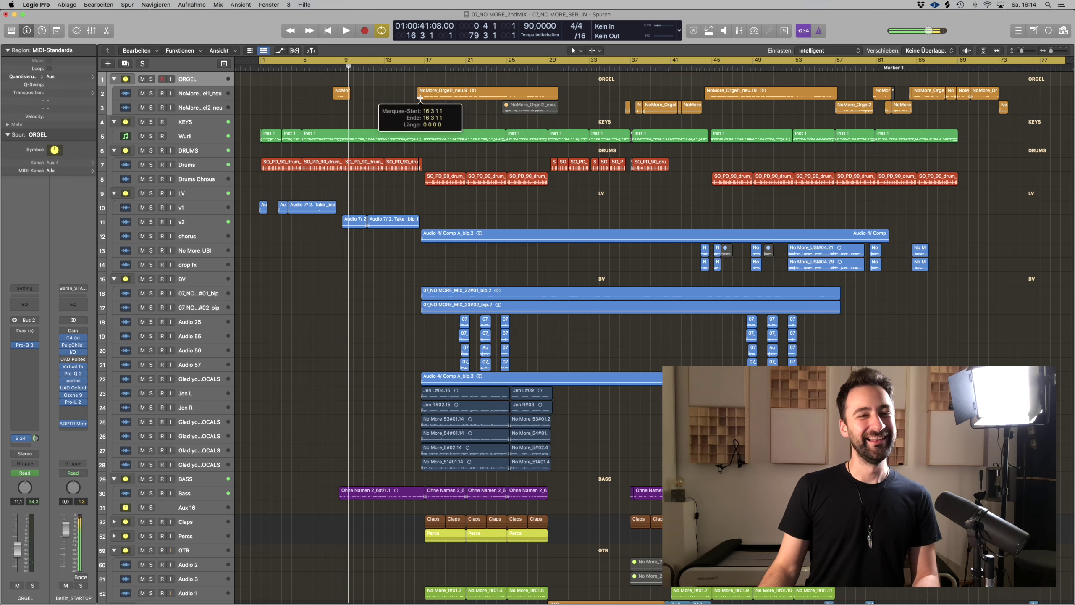
click(427, 137)
key(space)
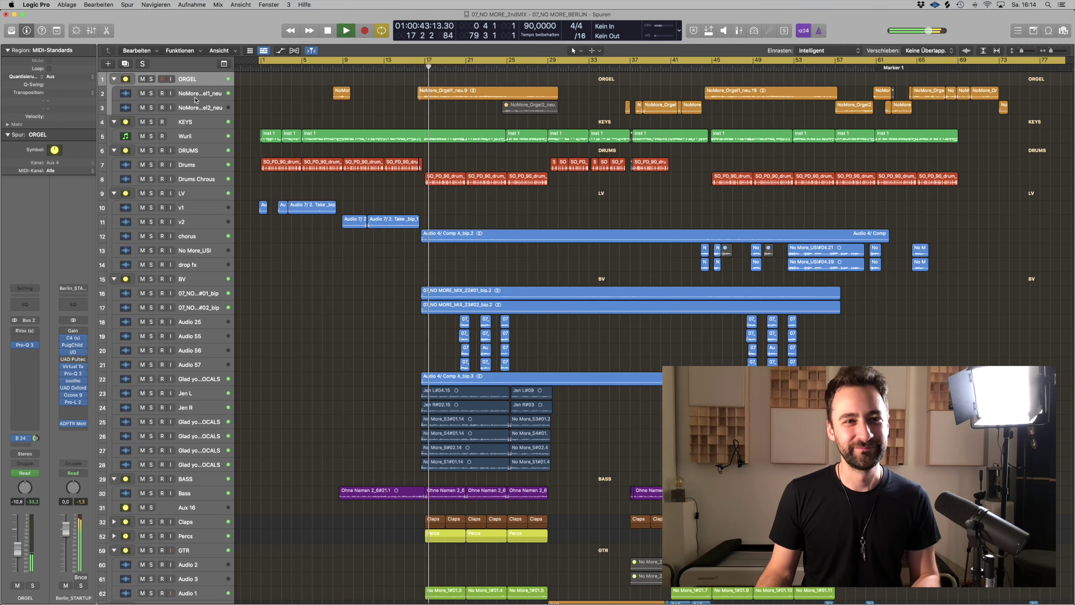
click(150, 93)
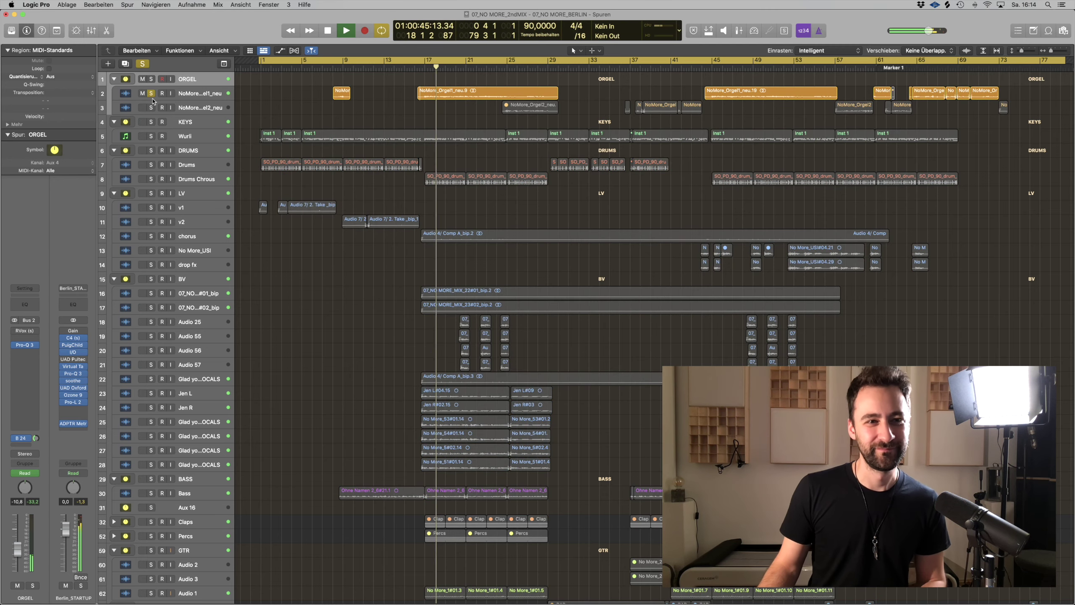
click(150, 94)
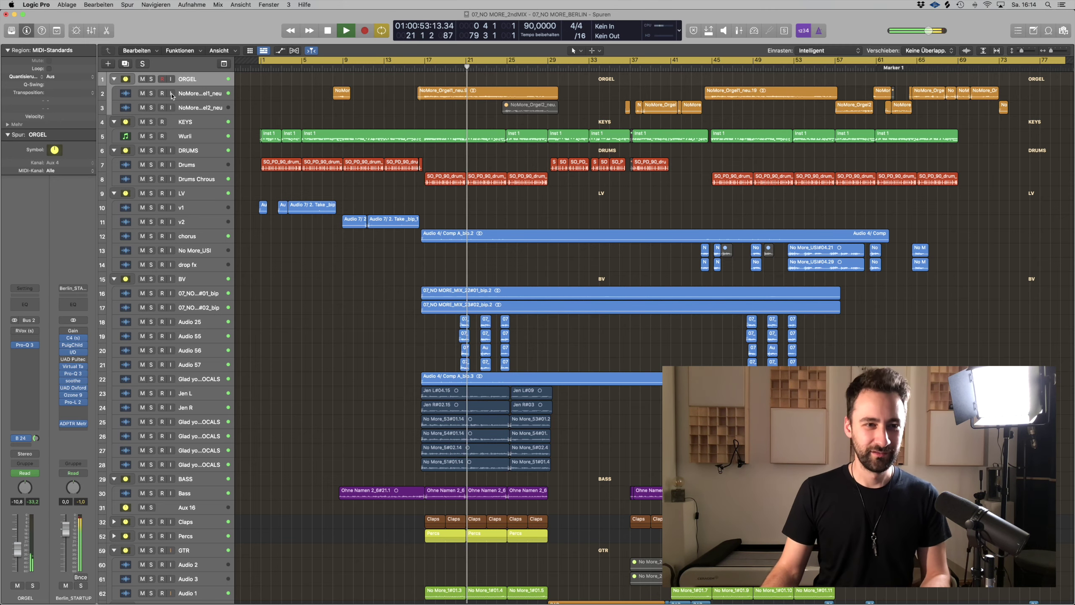
- Solo track 2, the first organ layer, to hear it on its own
click(151, 94)
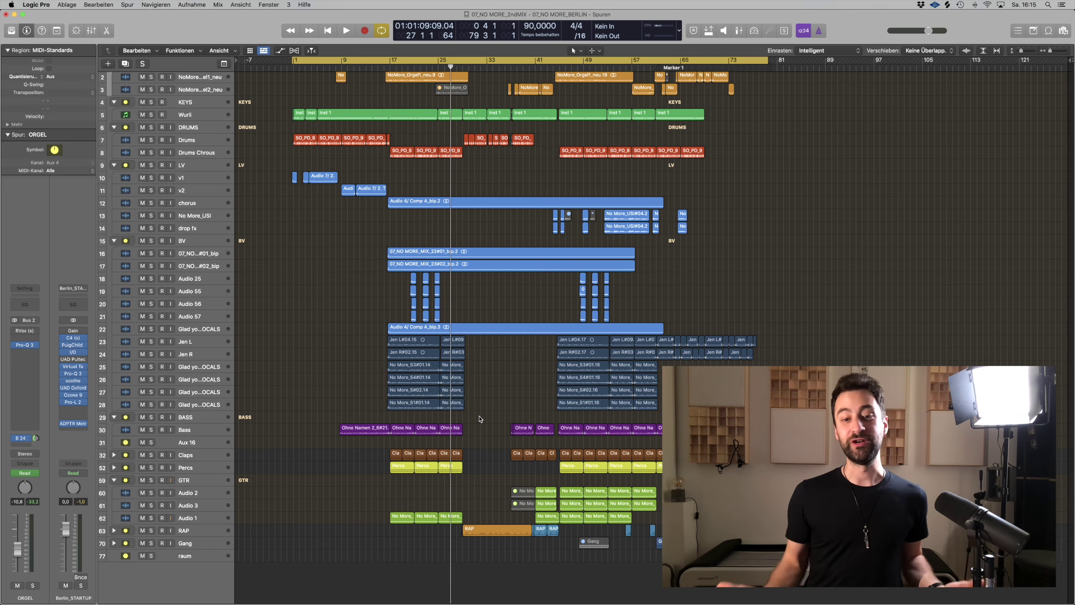
- Zoom in, expand the RAP track stack and mute rap sub-tracks 65 and 66
click(184, 533)
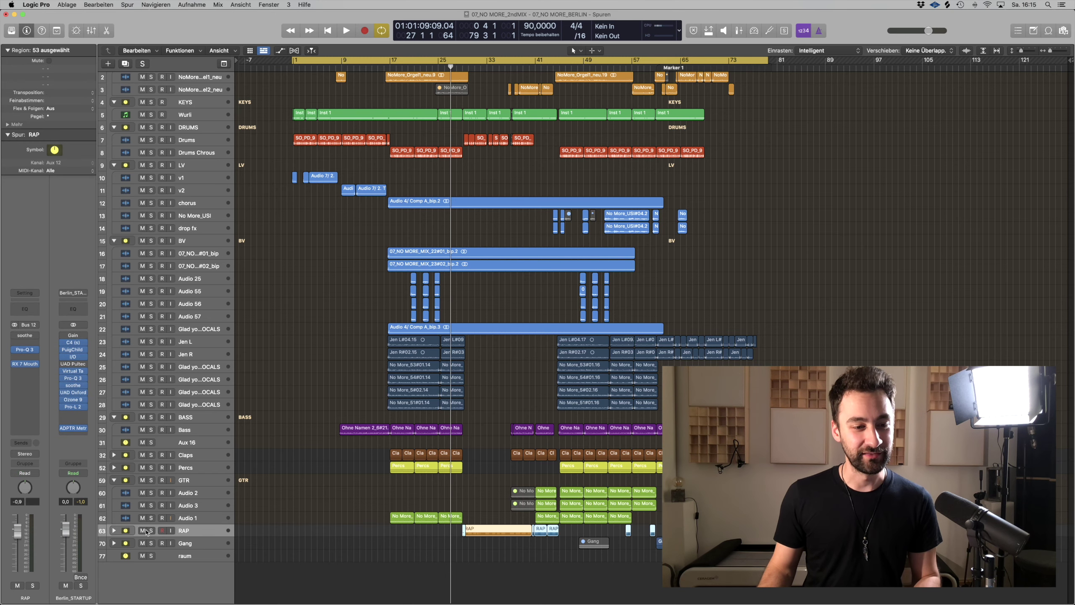
ctrl+alt+click(331, 490)
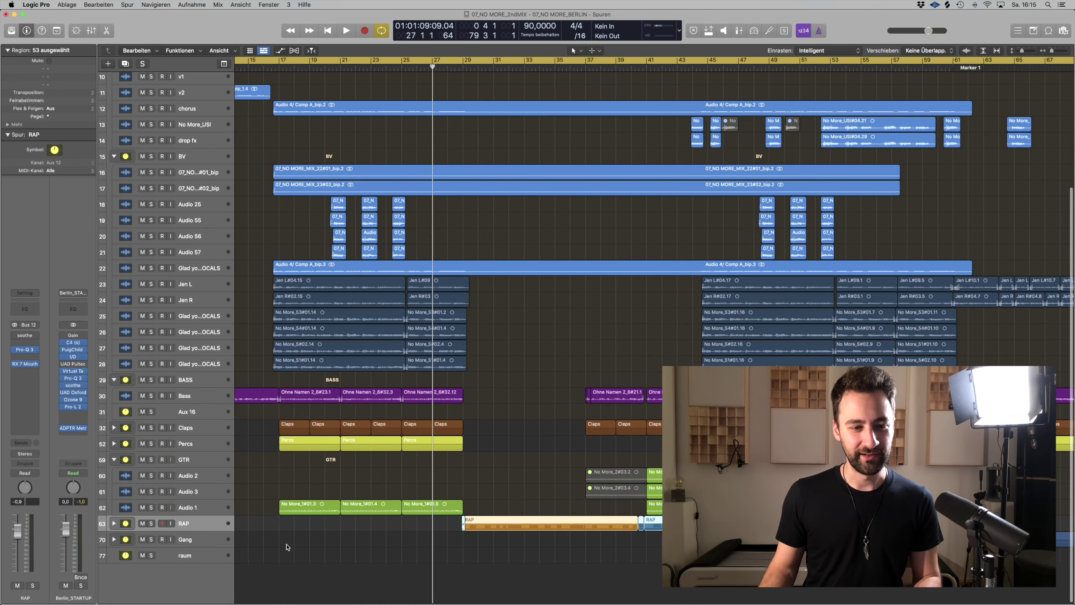
key(ctrl+Down)
scroll(423, 546, down, 4)
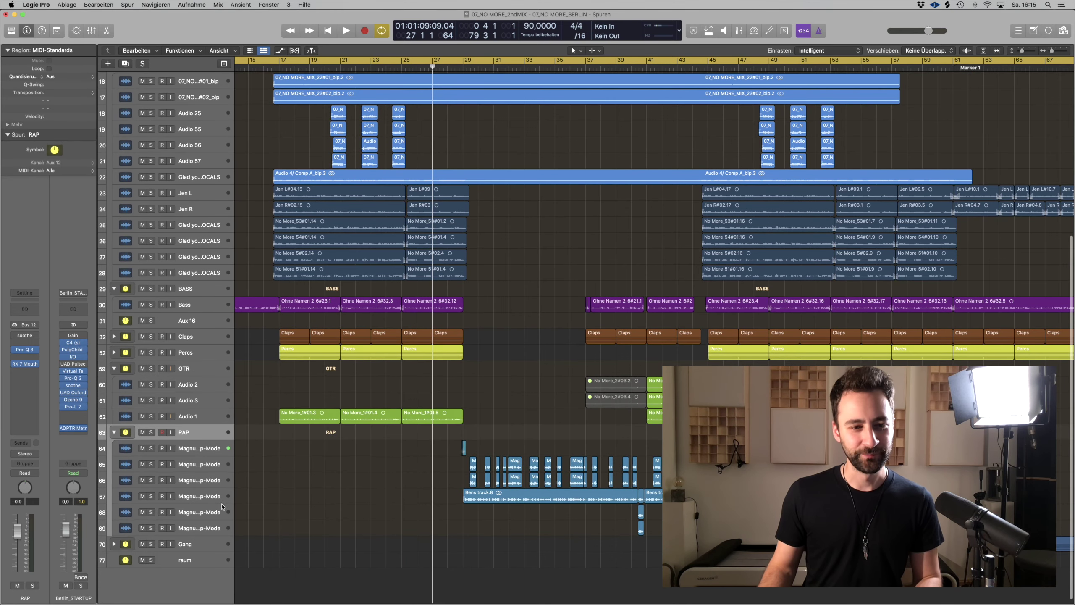
drag(146, 484, 145, 465)
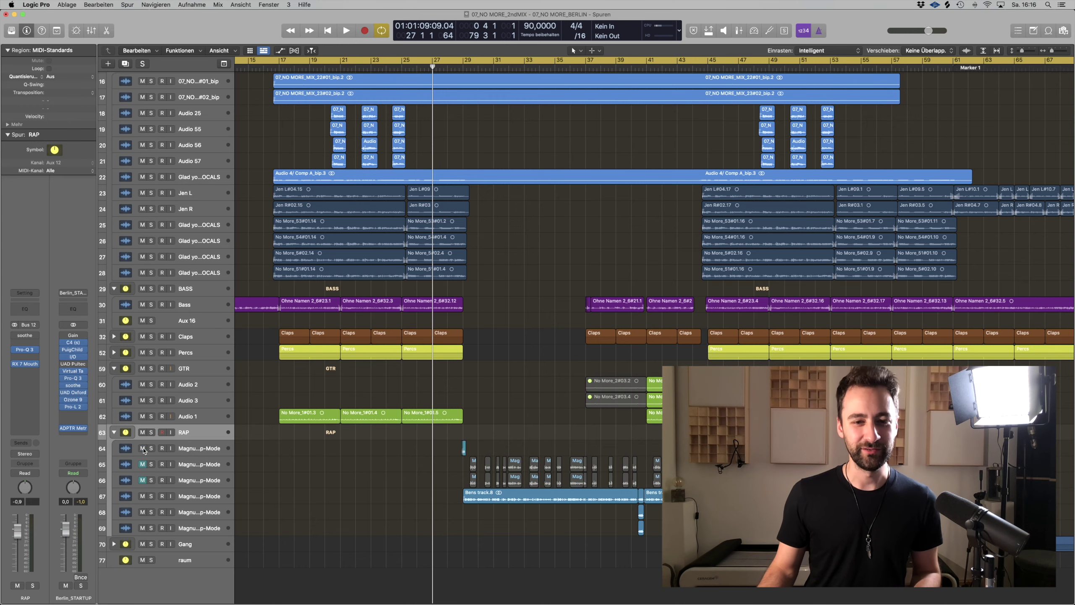
- Select two regions near the rap tracks and zoom out to show bars 21 to 51
drag(500, 459, 458, 450)
ctrl+alt+click(458, 450)
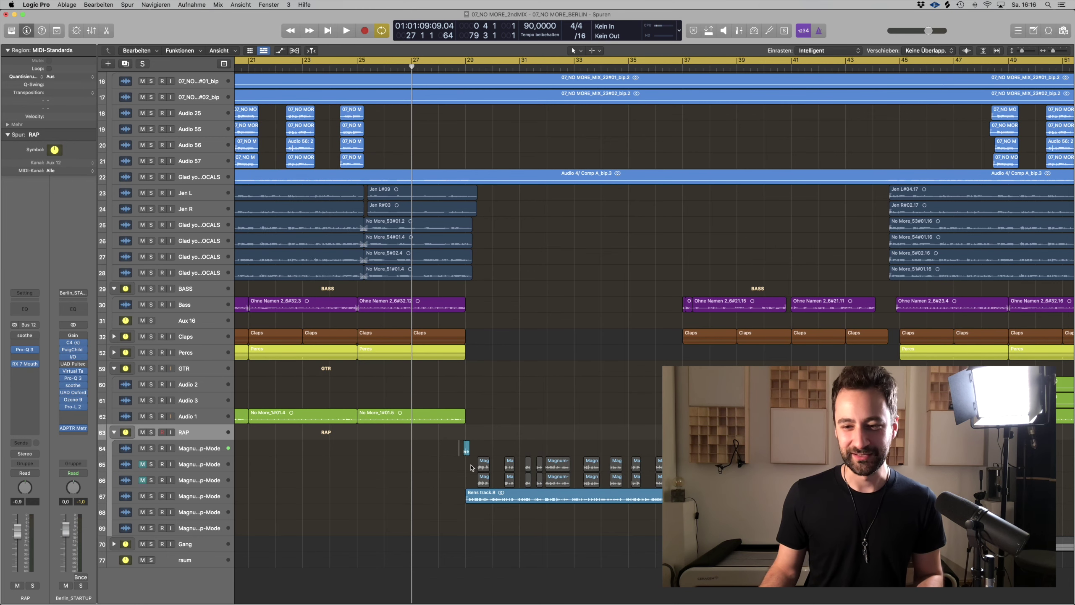
scroll(489, 472, right, 5)
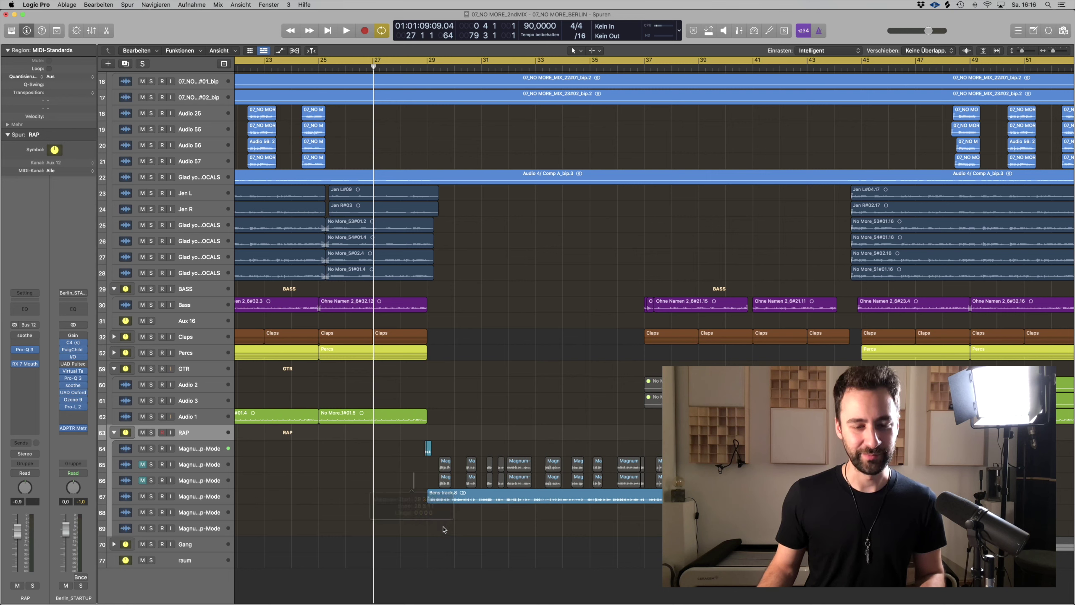
- Play the rap section from bar 27 with 65 and 66 muted, then make the track rows taller
key(space)
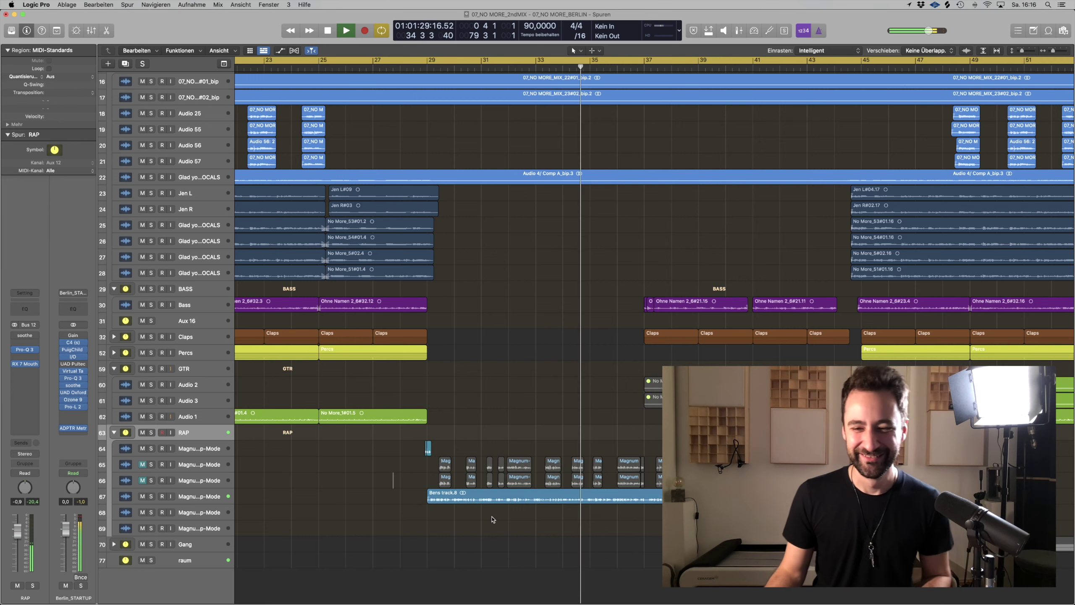
key(space)
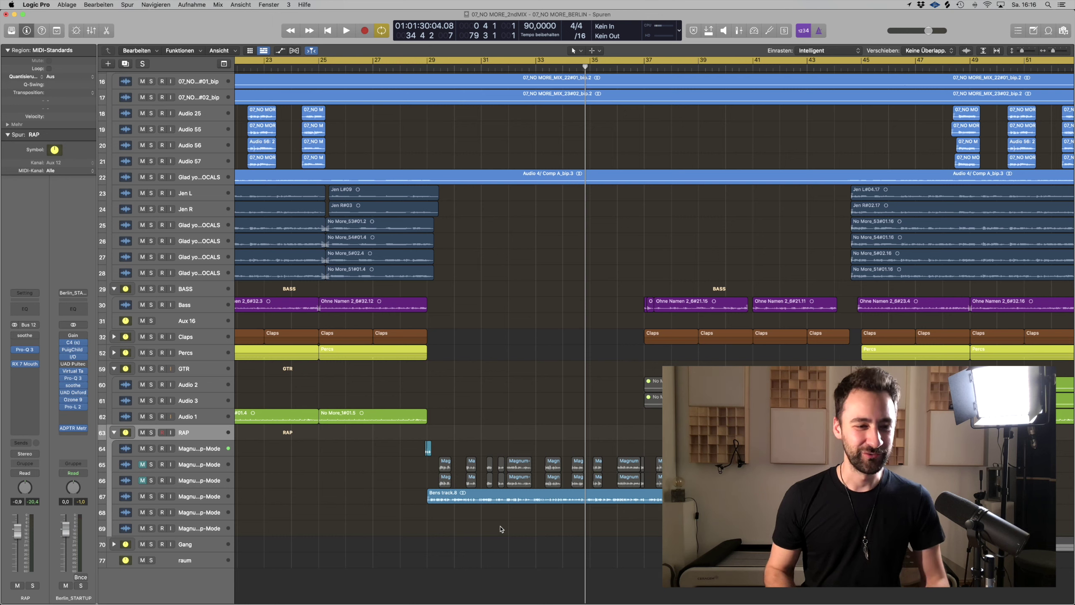
click(213, 481)
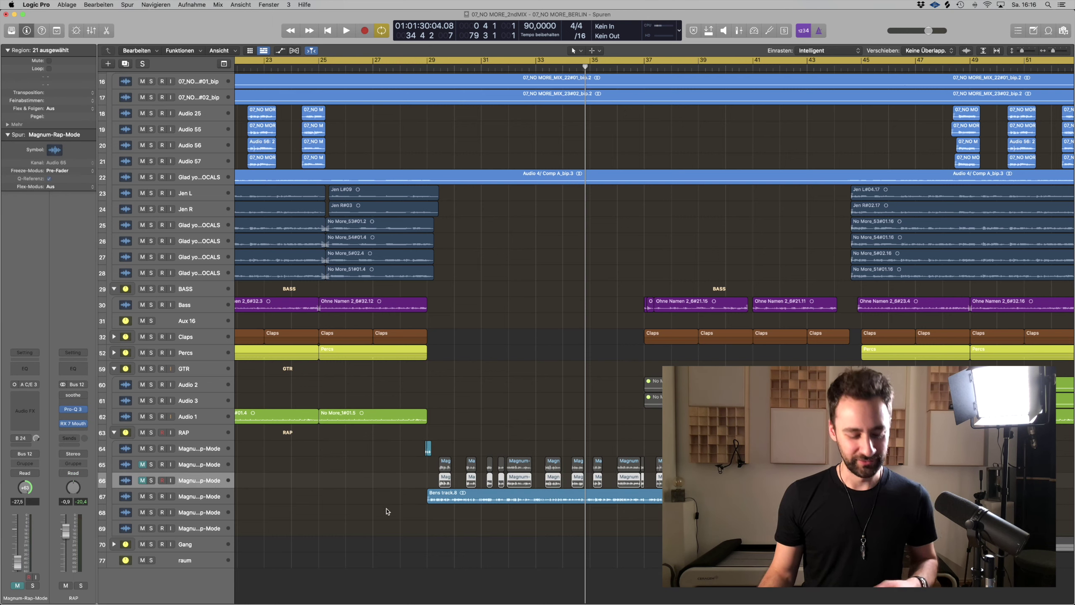
click(446, 508)
key(super+Down)
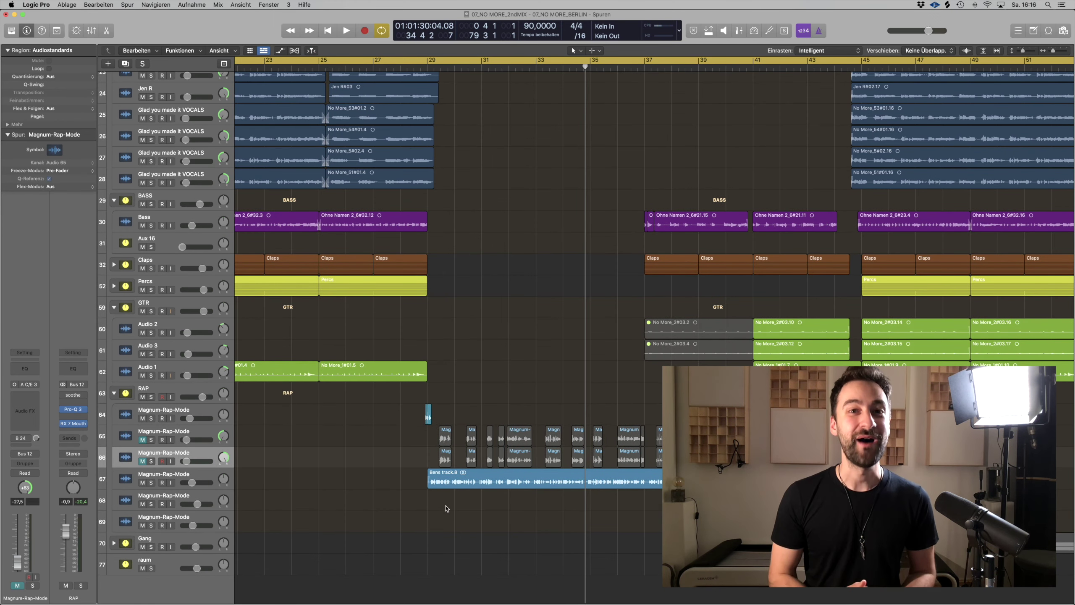
- Select rap sub-track 67 and inspect its RX 7 De-reverb plug-in
click(191, 474)
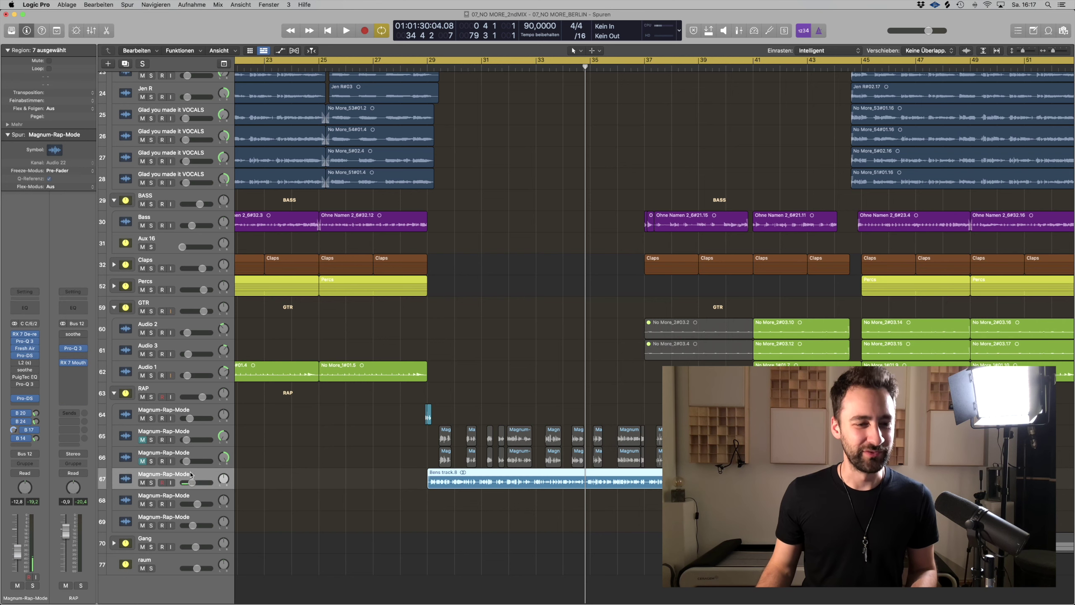
click(26, 334)
click(337, 118)
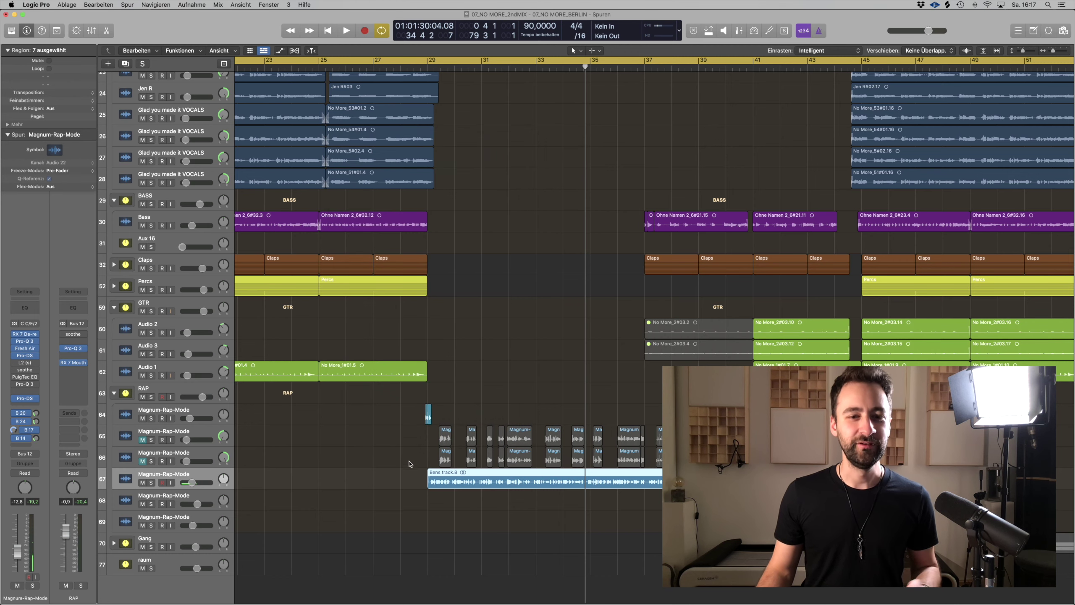
click(392, 461)
- Unmute rap sub-tracks 66 and 65 and zoom in on bars 27 to 37
scroll(360, 456, right, 2)
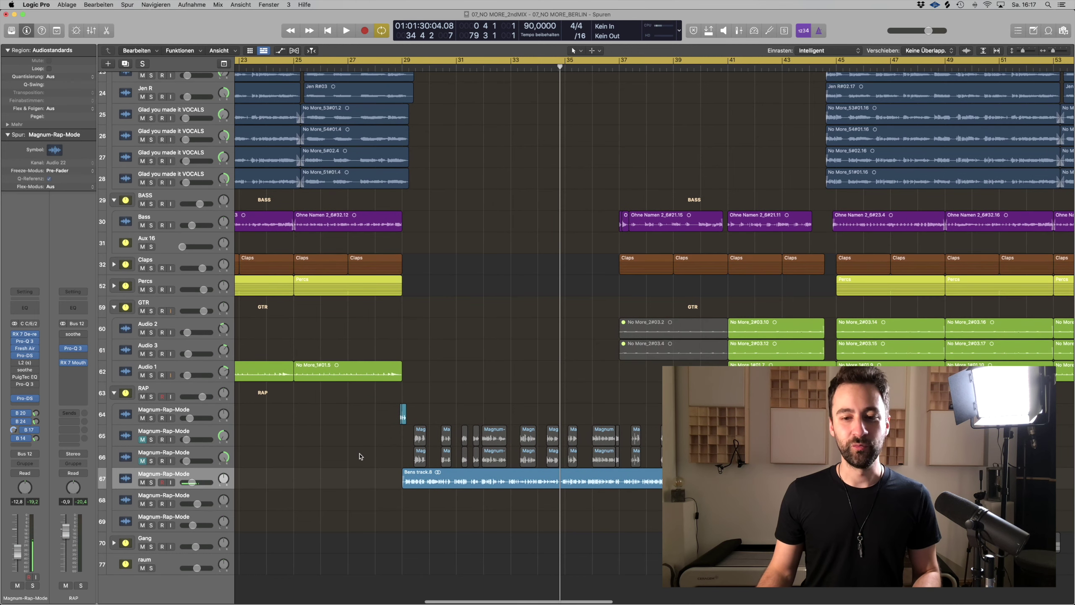
click(142, 461)
click(142, 440)
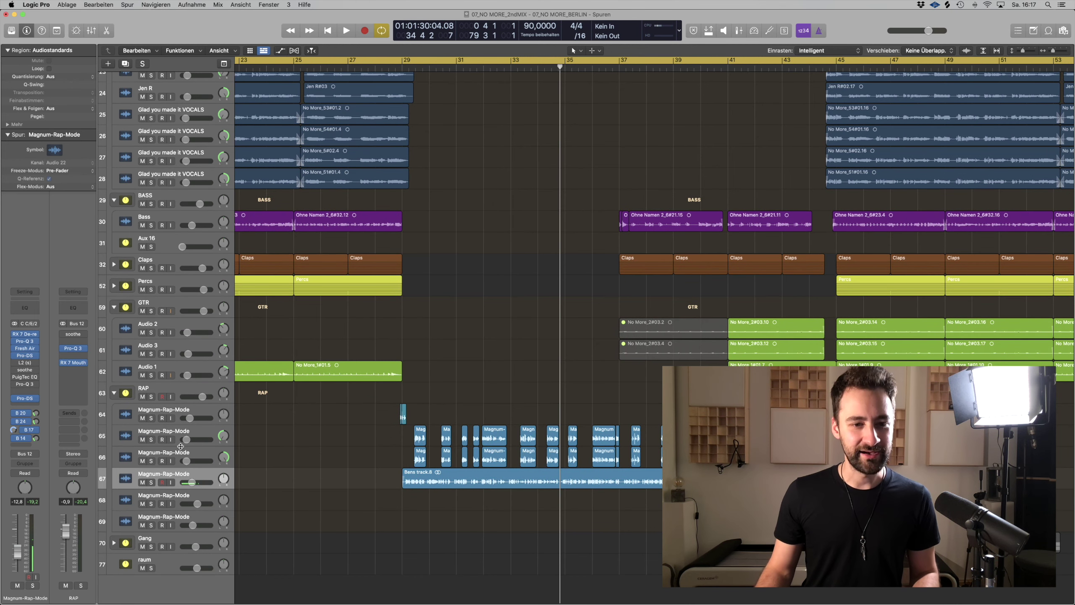
ctrl+alt+click(417, 450)
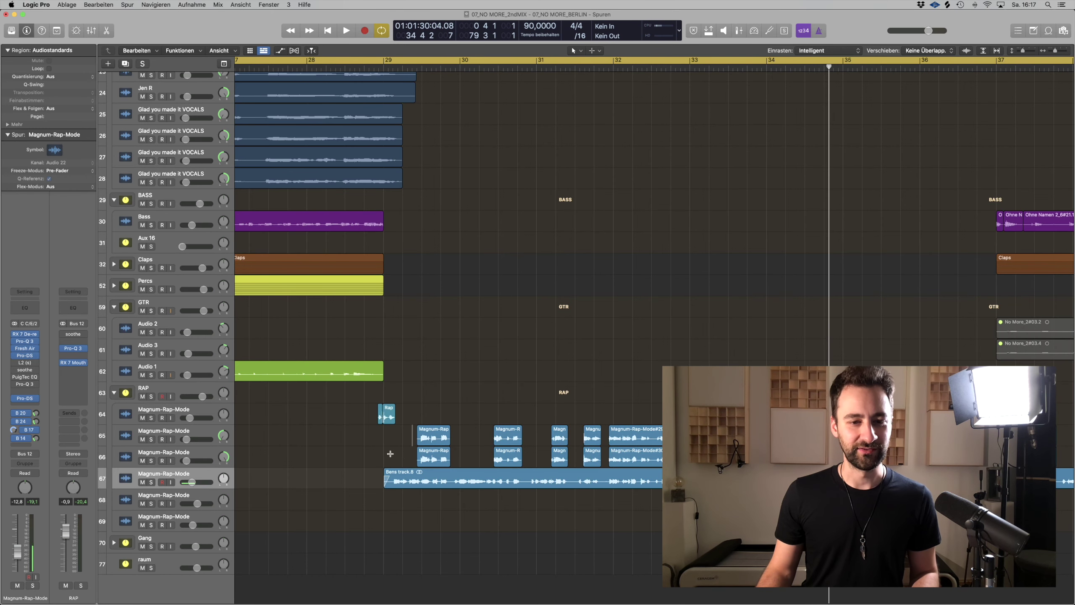
- Play from around bar 29, briefly soloing sub-tracks 65 and 66, then zoom out
key(space)
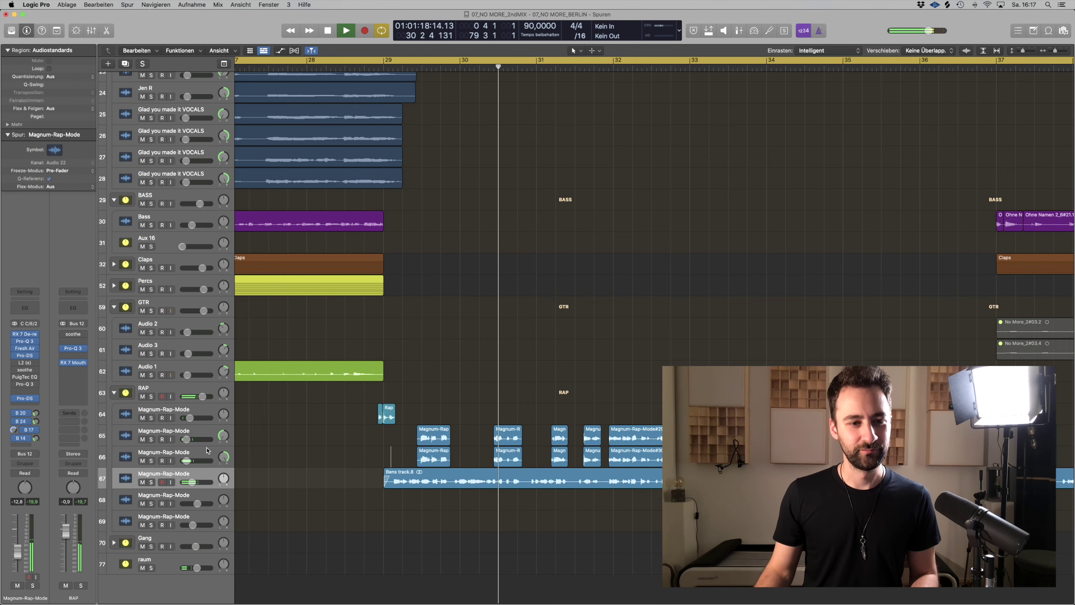
drag(152, 439, 151, 461)
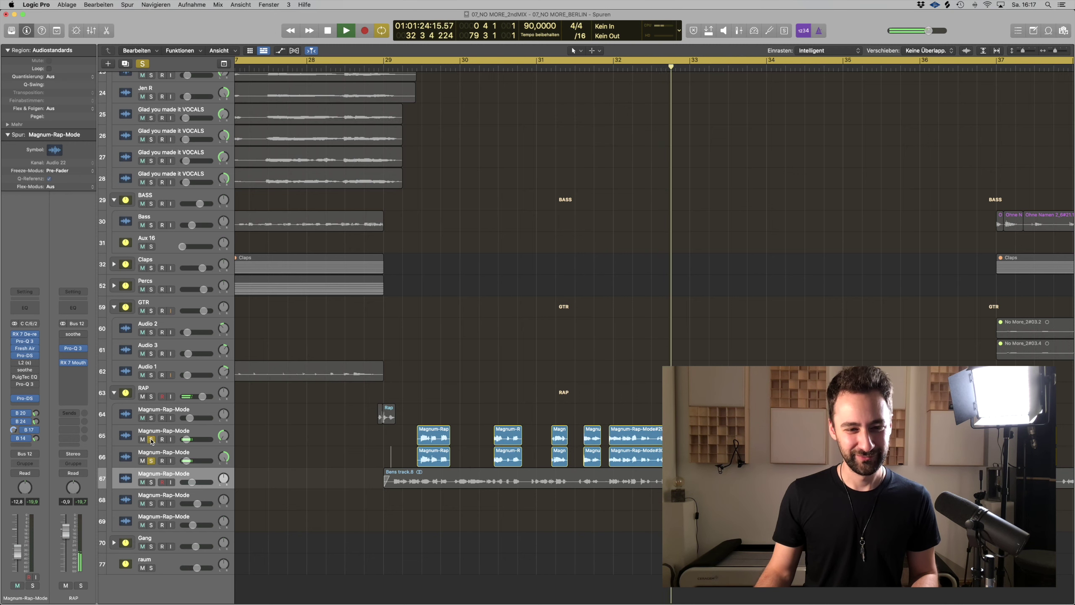
drag(151, 439, 151, 460)
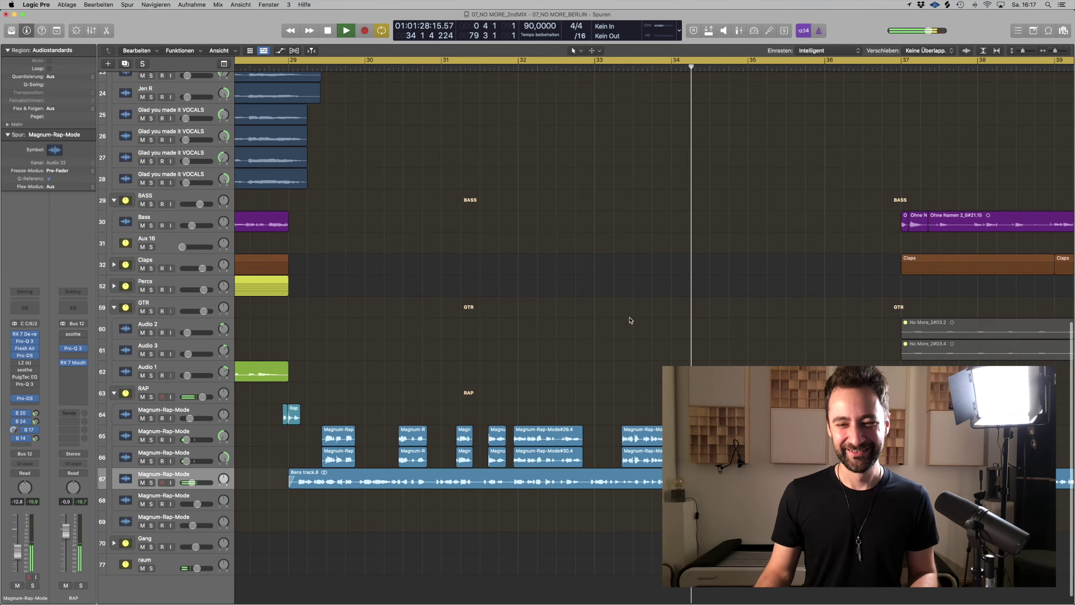
key(super+Left)
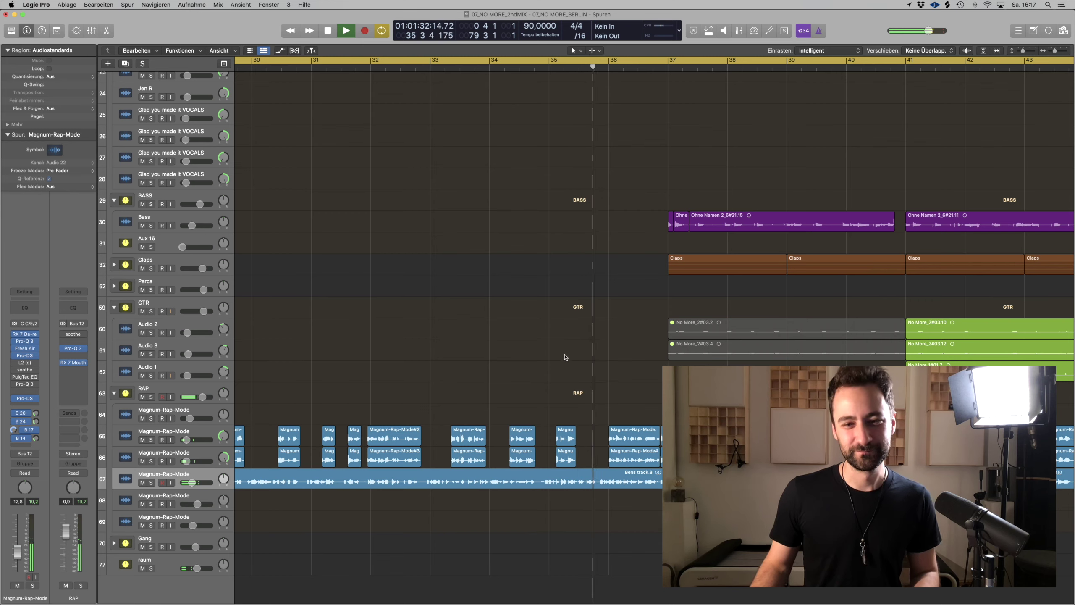
scroll(564, 354, down, 3)
scroll(565, 355, down, 3)
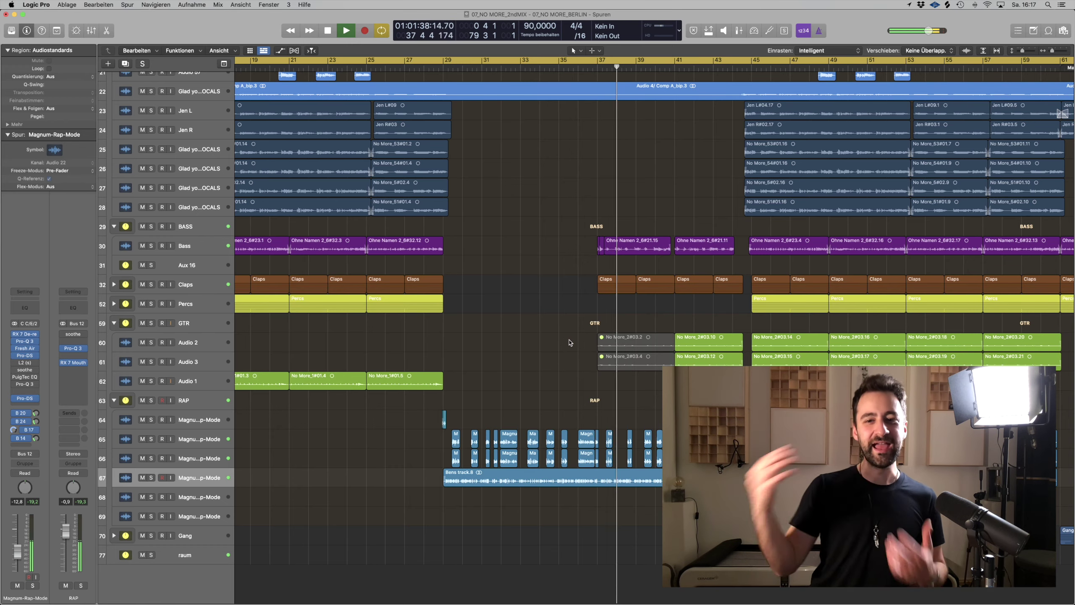
- Select and solo the three guitar regions around bar 41, then stop playback
scroll(575, 330, right, 5)
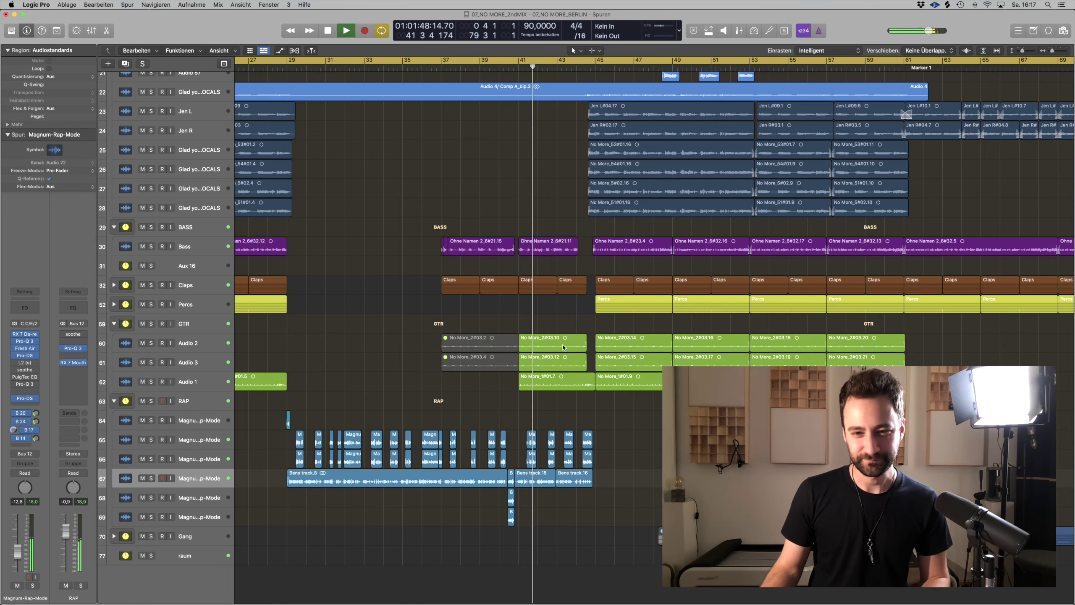
scroll(499, 412, left, 2)
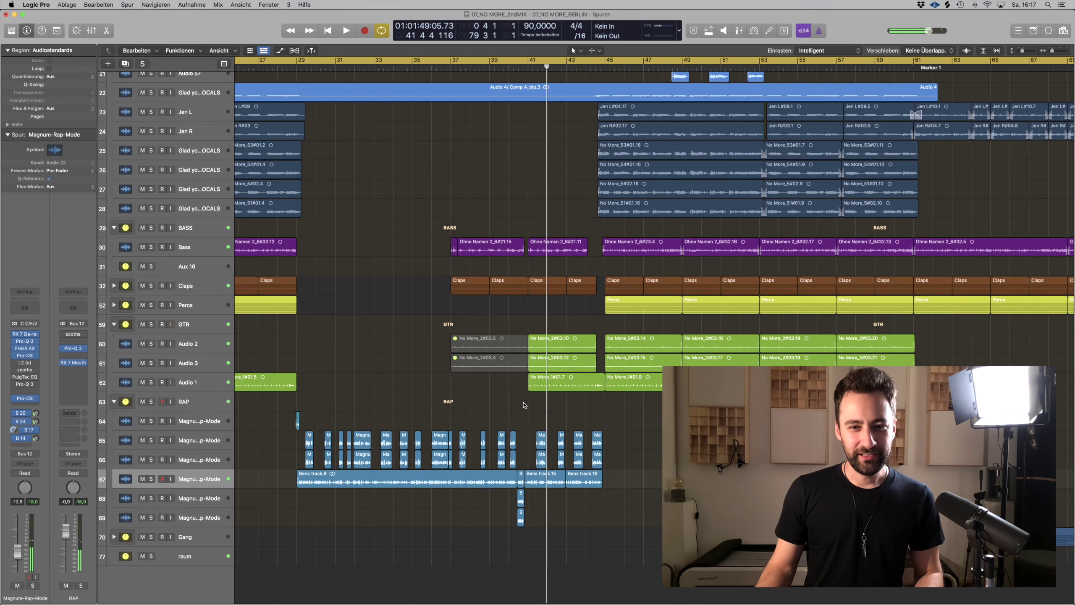
drag(557, 325, 572, 401)
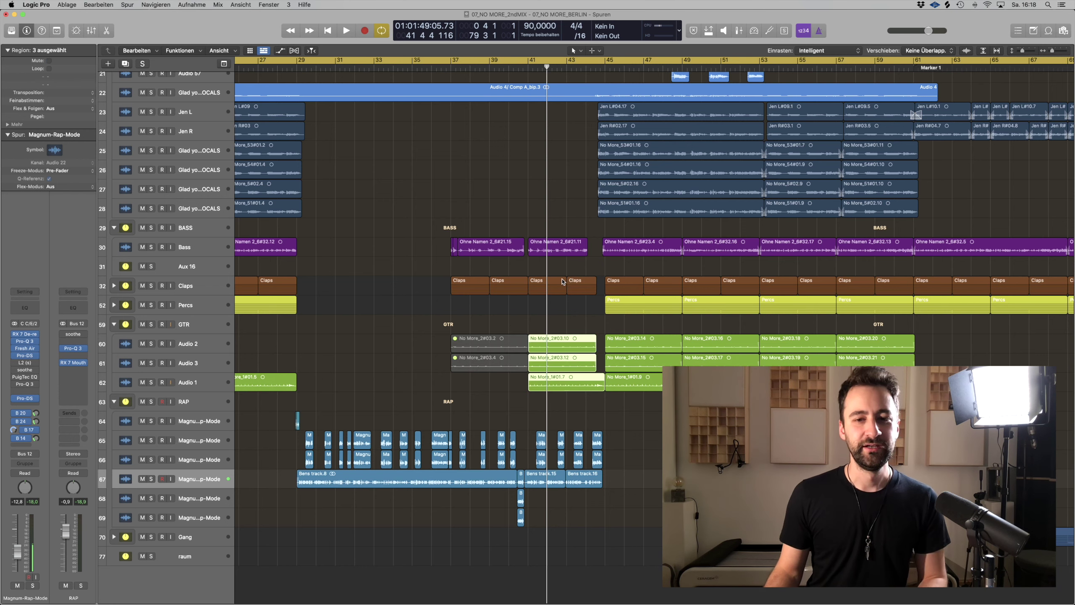
key(ctrl+s)
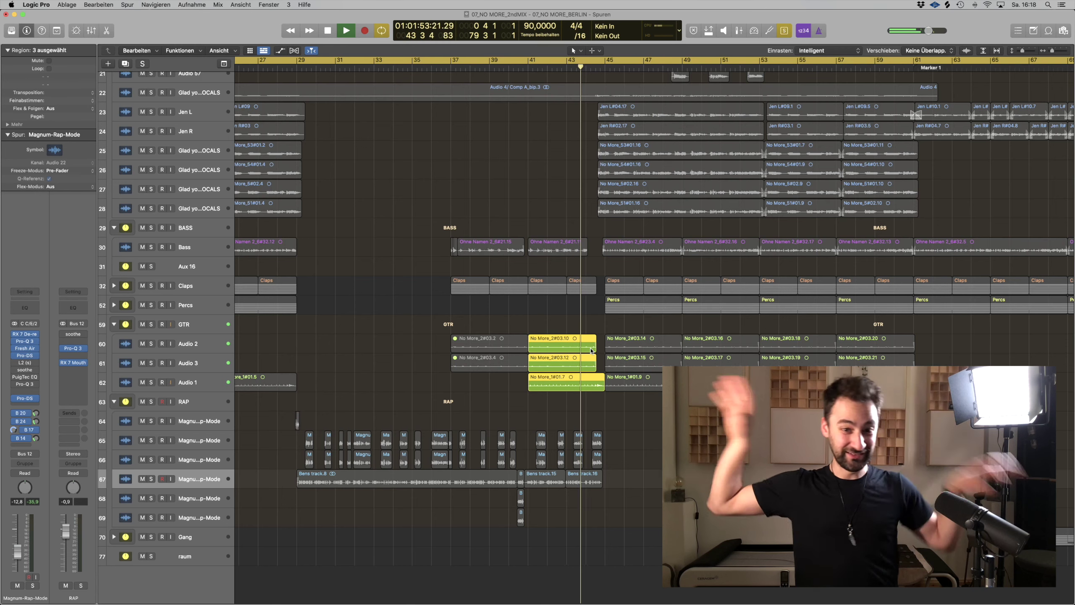
key(space)
click(551, 324)
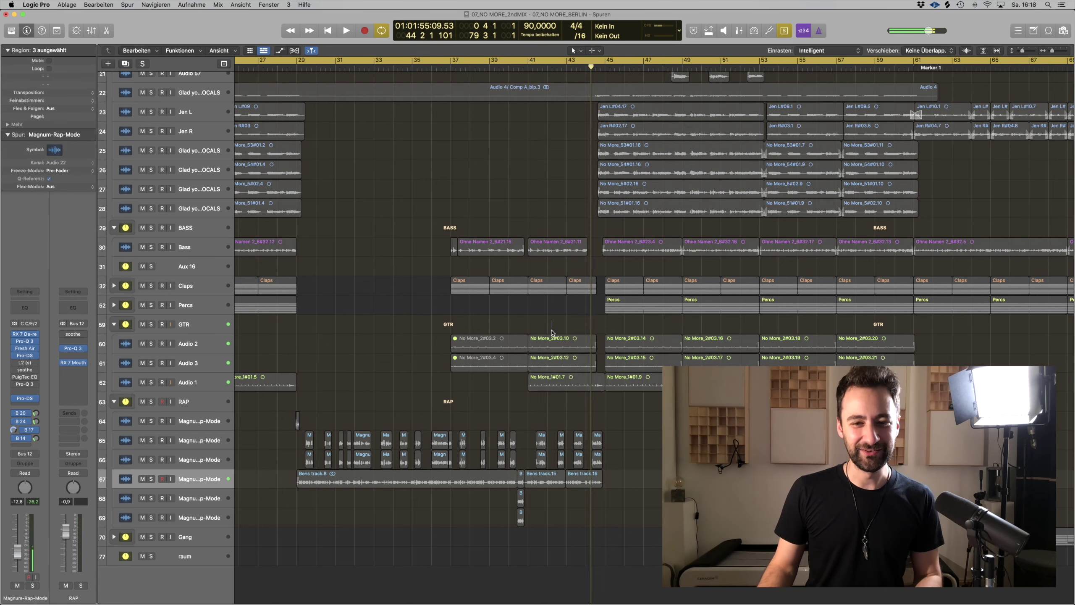
- Solo Audio 2 and Audio 3, check the TH-U Slate amp's pedal rack, then play from bar 41
click(150, 363)
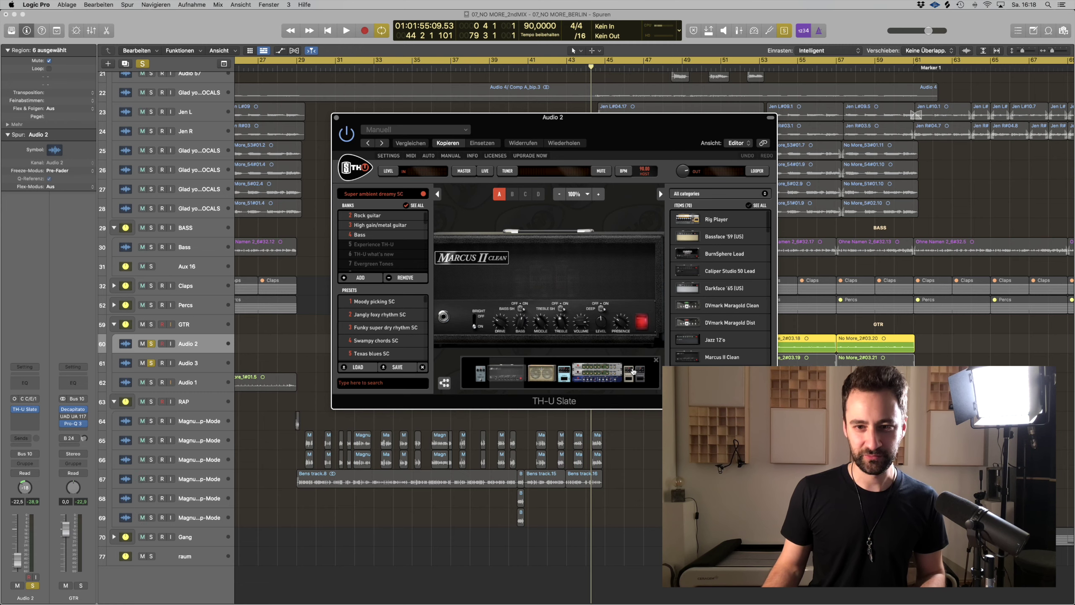
click(634, 371)
drag(530, 136, 790, 291)
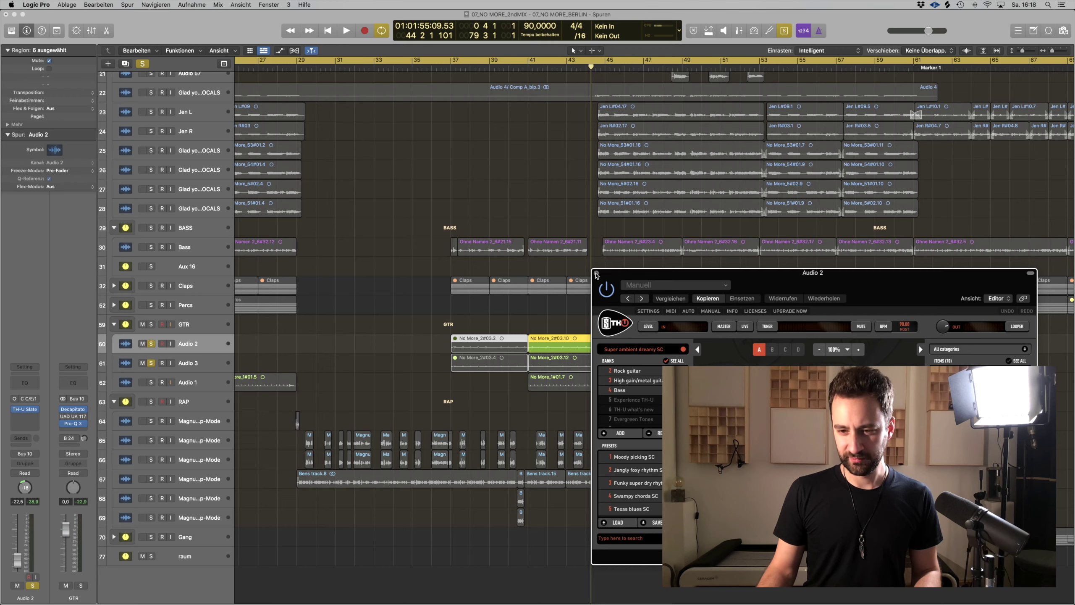
click(596, 273)
click(527, 69)
key(space)
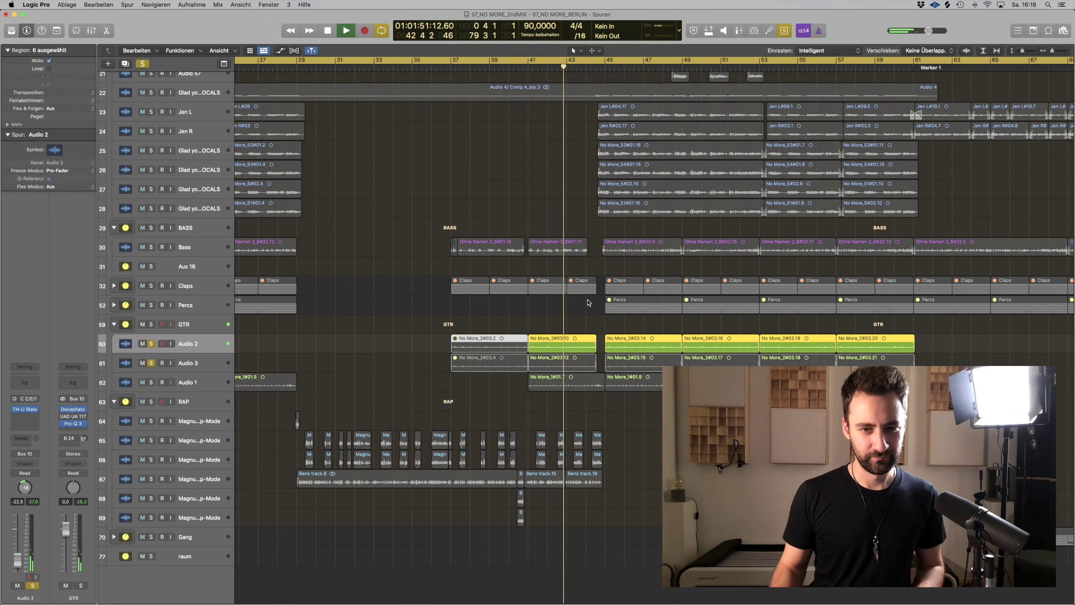
- Replay from bar 41 with the Audio 3 region No More_2#03.12 selected
key(space)
click(561, 363)
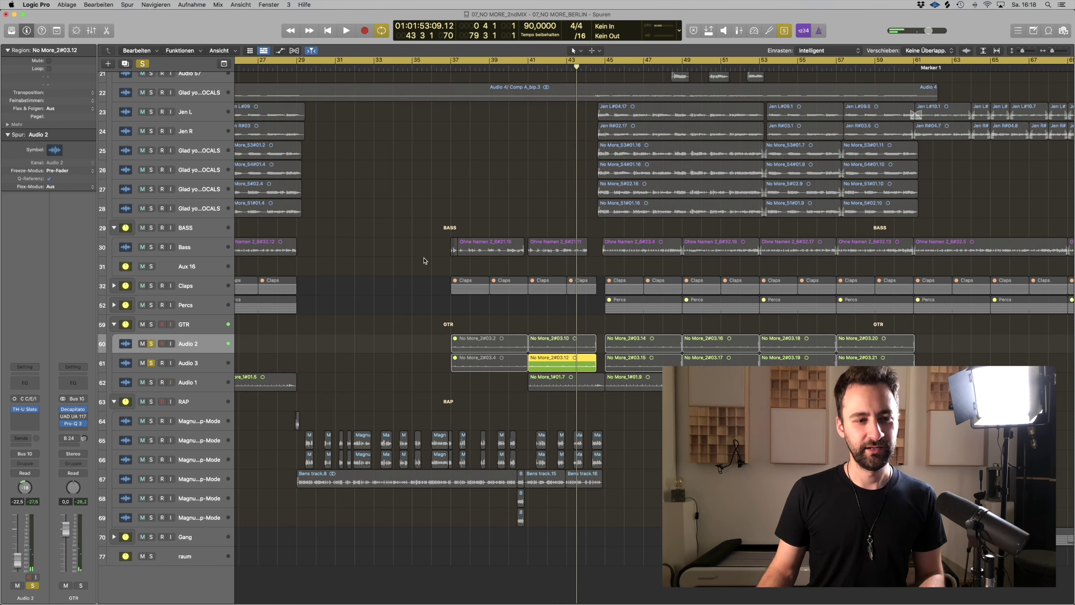
click(529, 68)
key(space)
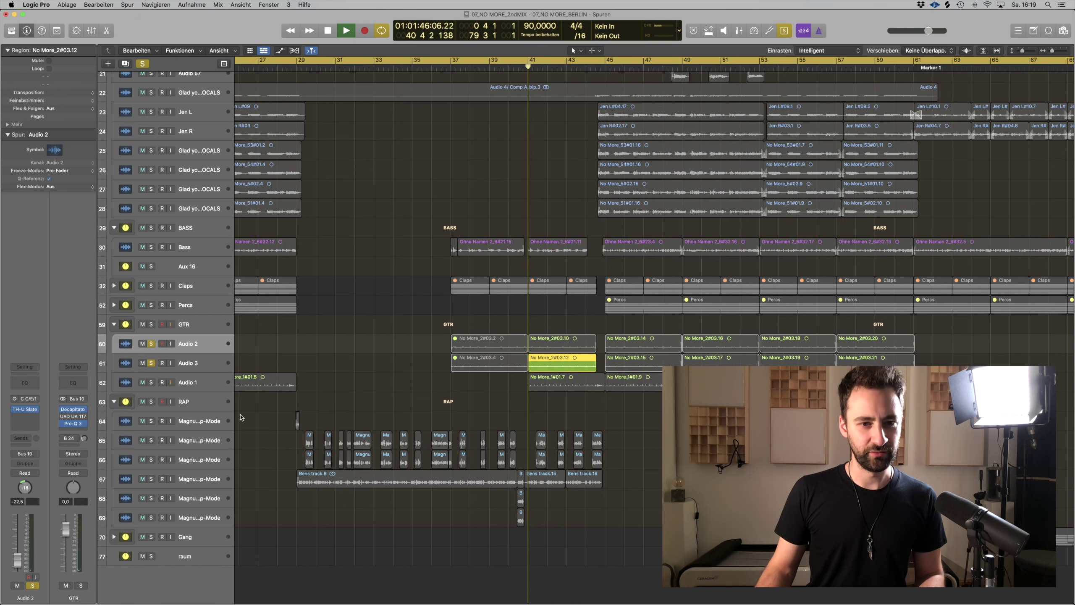
- Look at the Drip plug-in on Audio 3, replay from bar 41, then stop
click(191, 365)
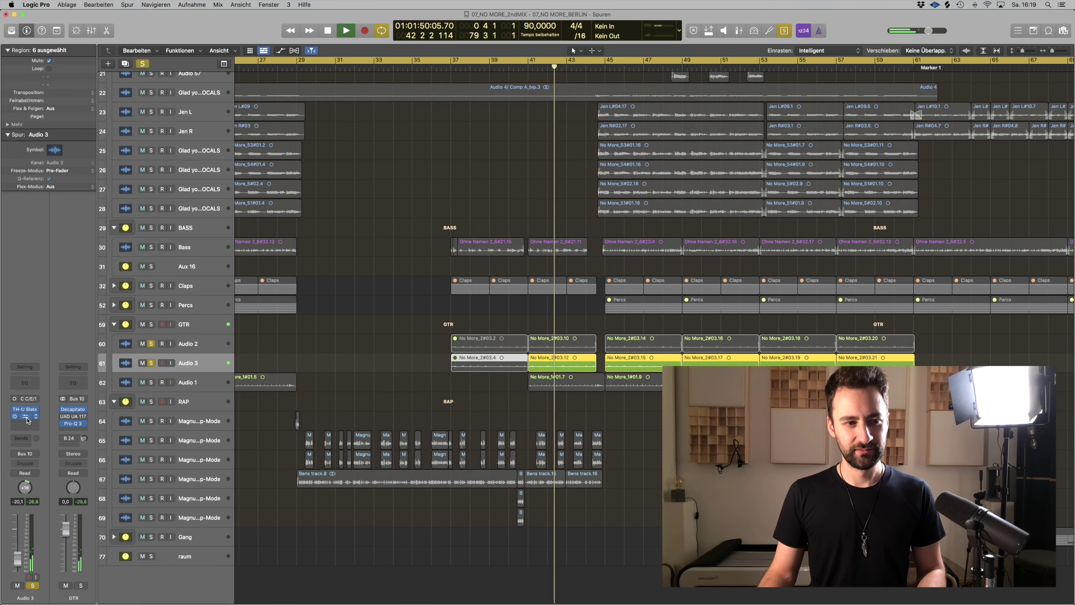
click(26, 417)
click(26, 417)
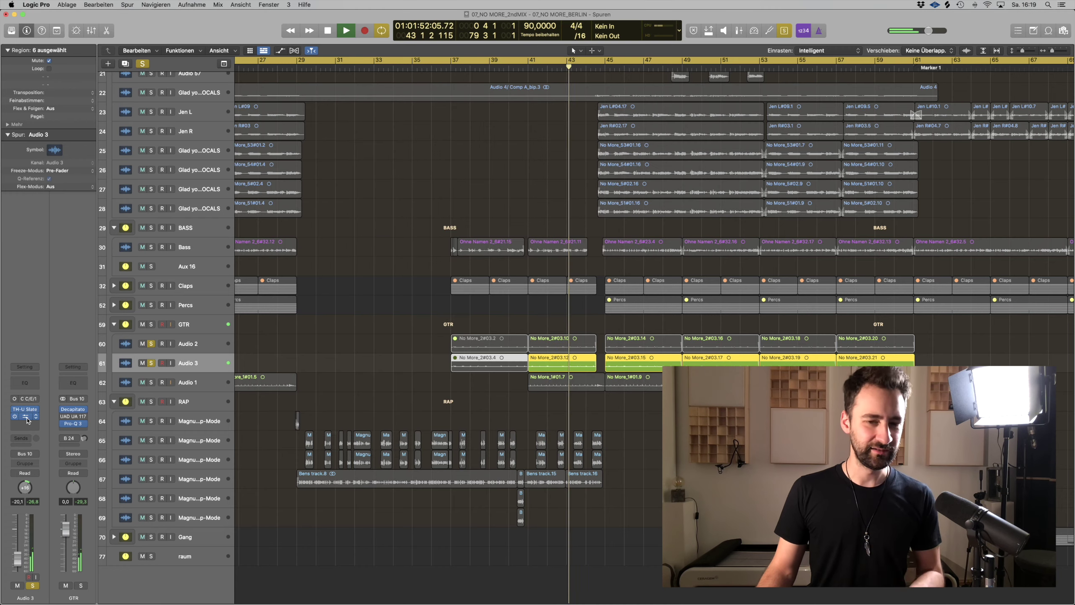
click(527, 66)
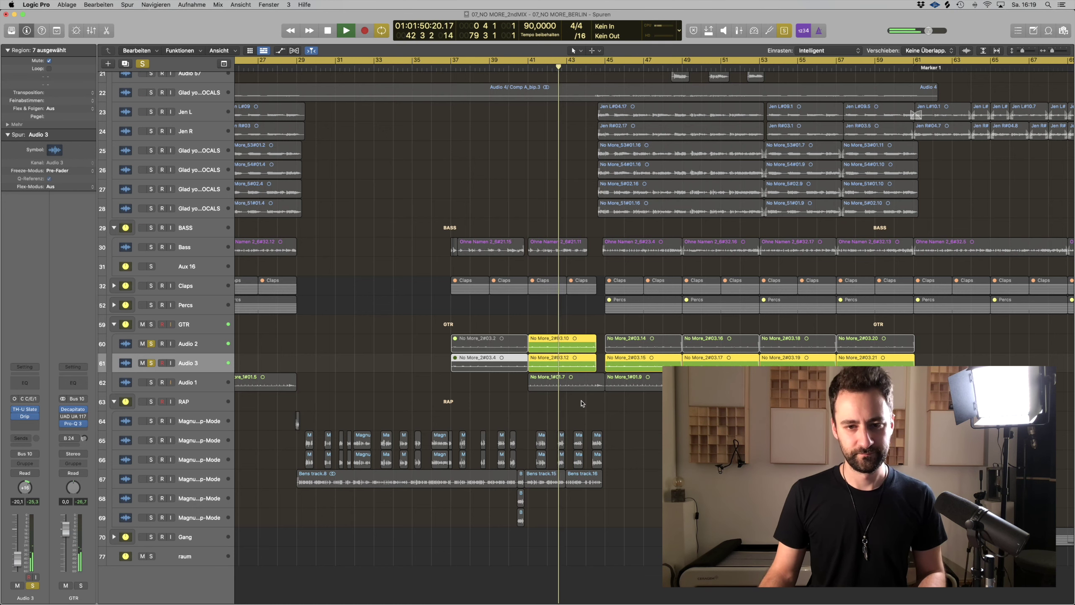
key(space)
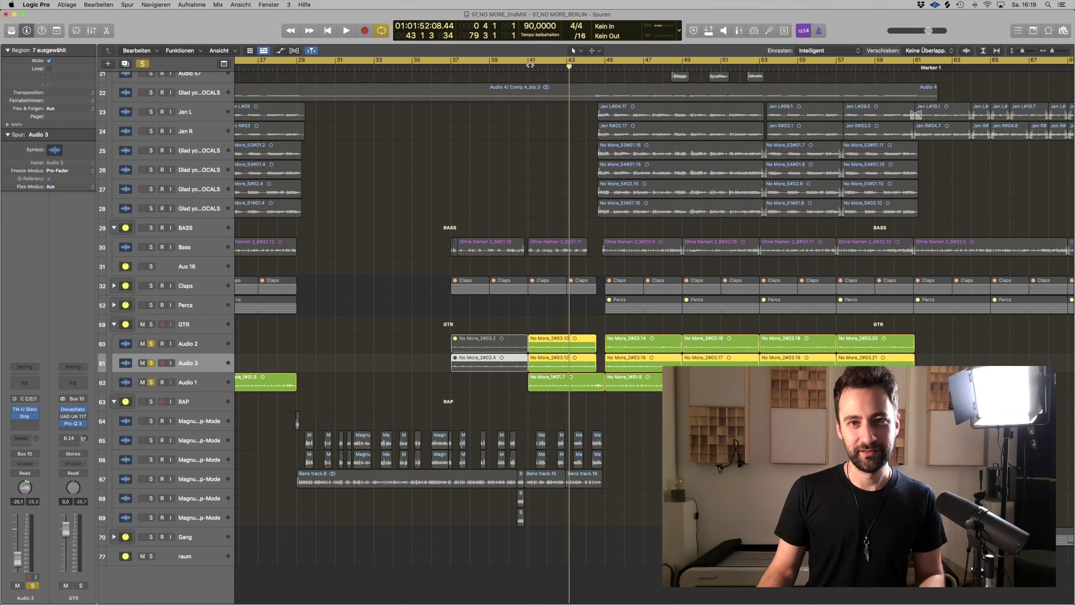
- Play the Audio 1 guitar part from just before bar 41, then unsolo every track
click(533, 384)
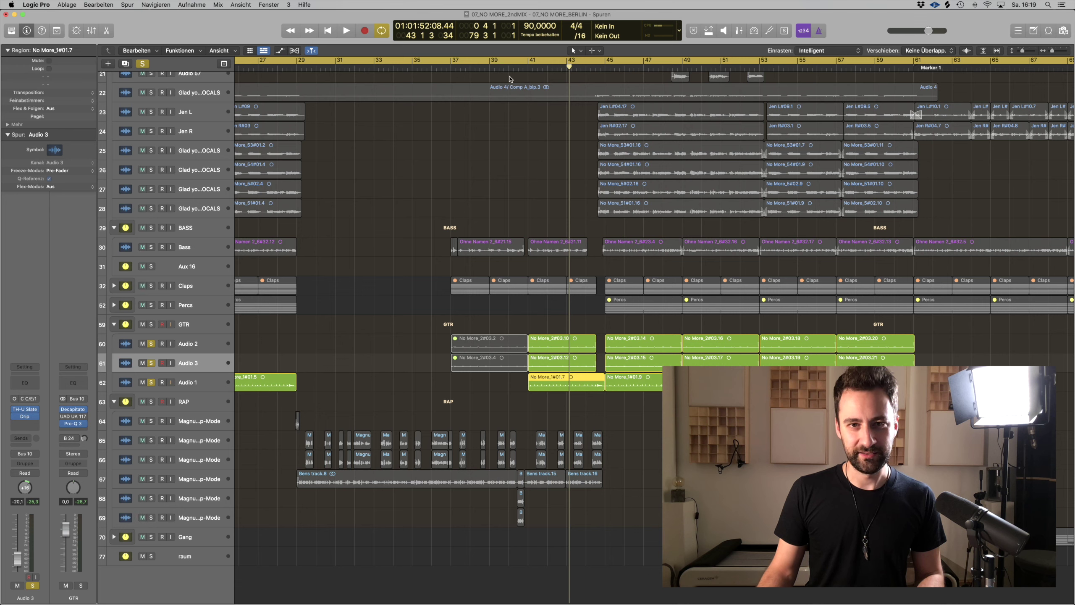
click(517, 68)
key(space)
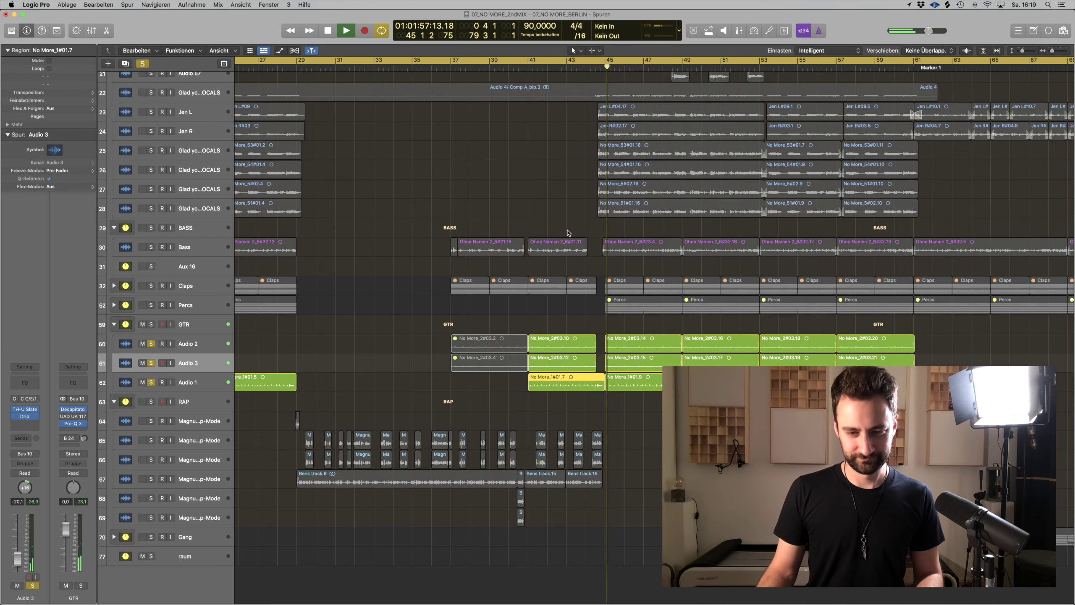
key(space)
key(ctrl+alt+super+s)
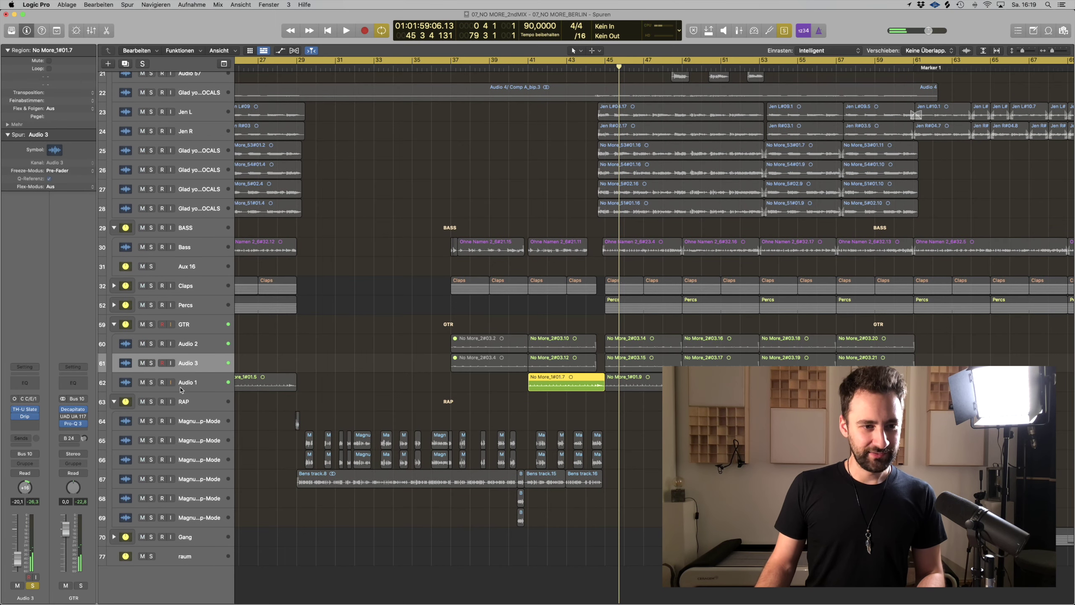
- Zoom out and play the full unsoloed mix from around bar 36, then zoom out again
click(645, 426)
scroll(645, 426, down, 6)
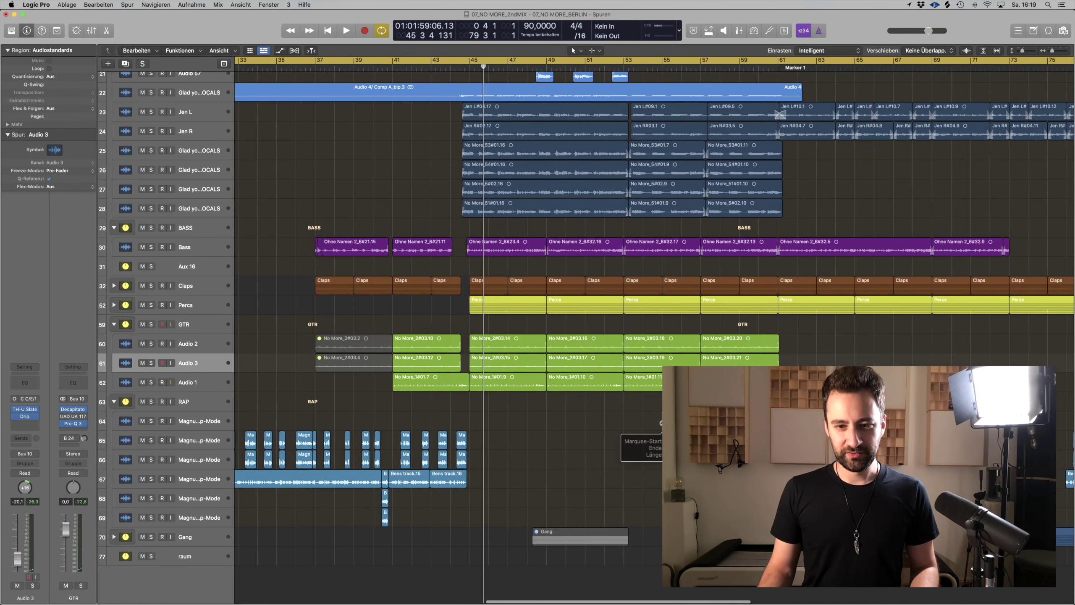
scroll(645, 426, right, 3)
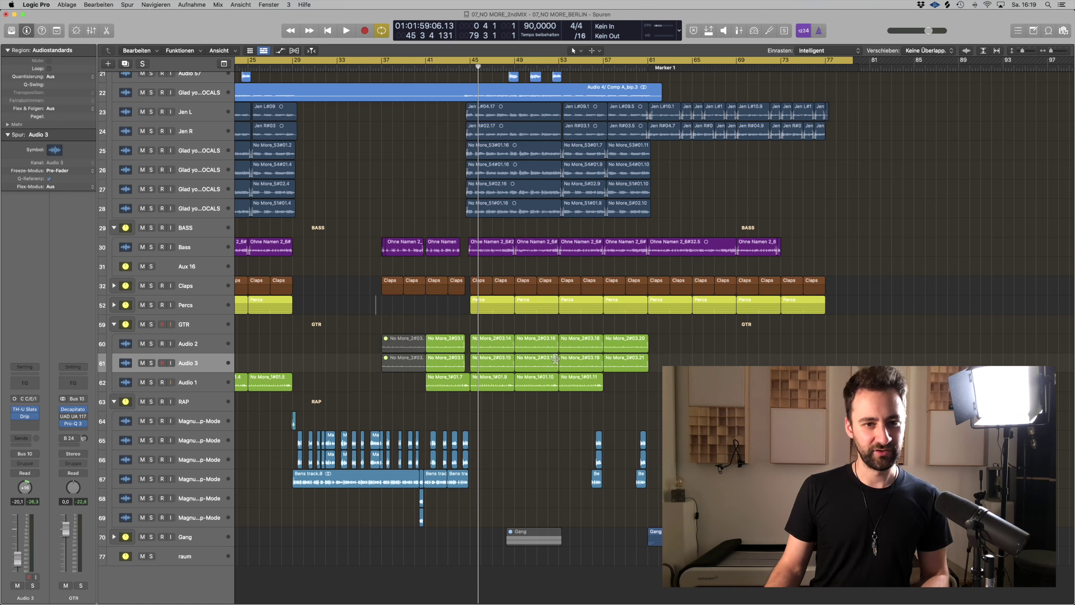
key(space)
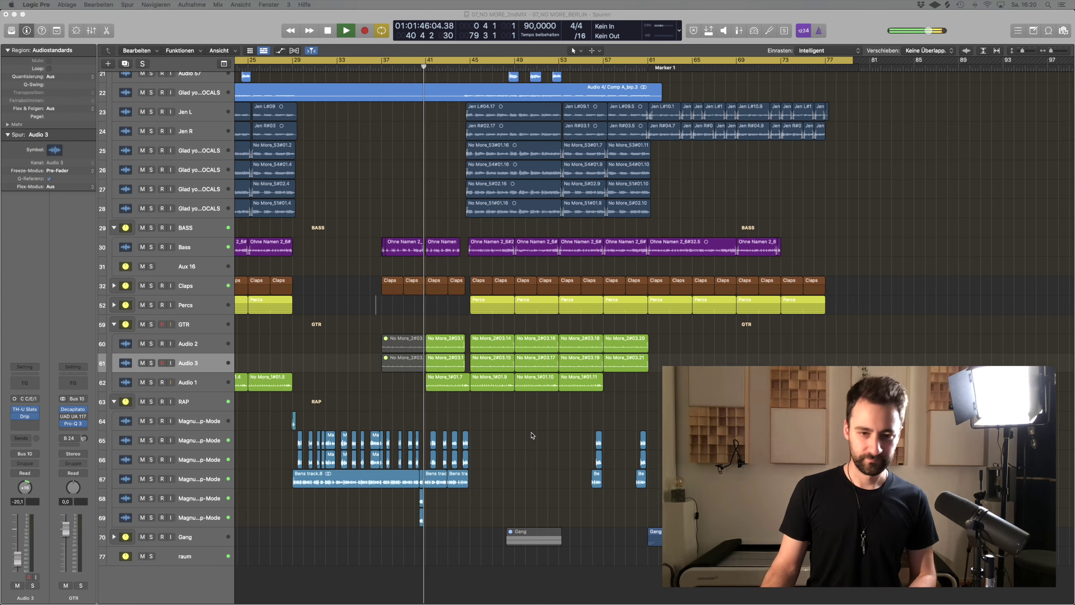
scroll(532, 435, right, 3)
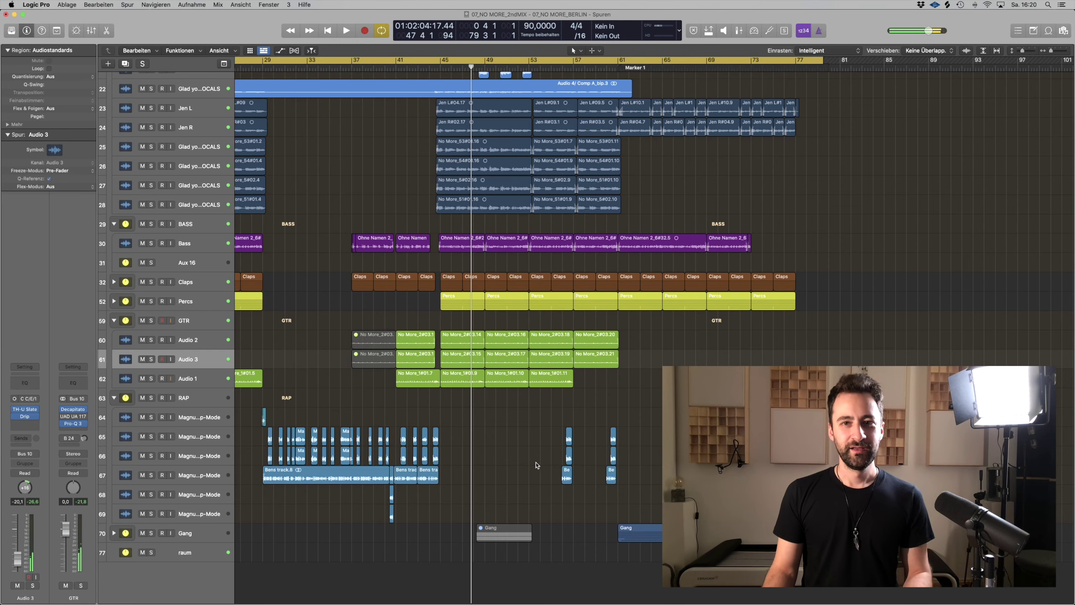
scroll(535, 465, left, 2)
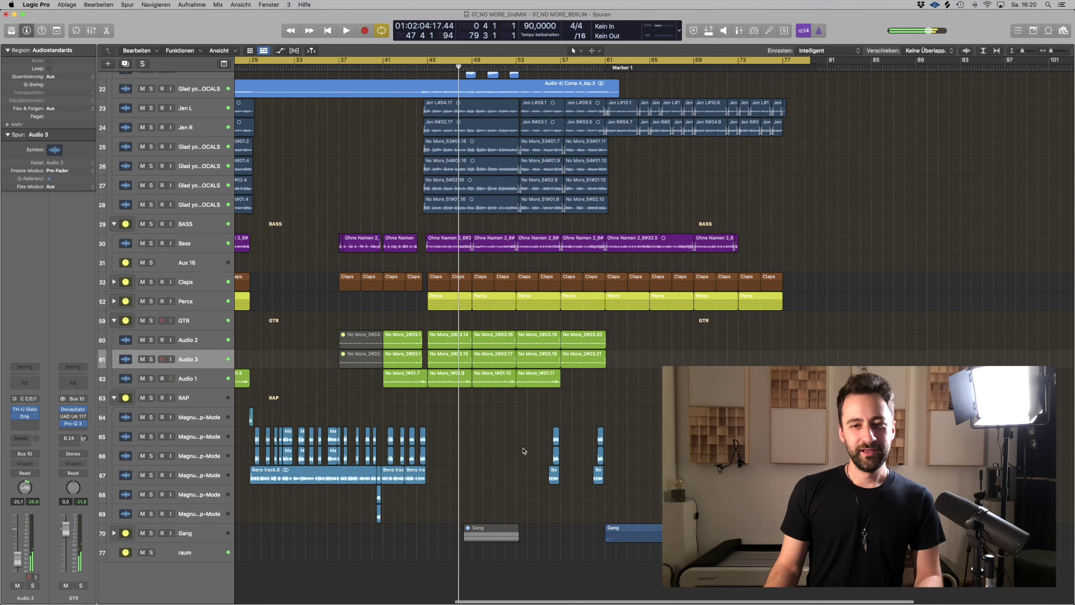
scroll(524, 441, right, 1)
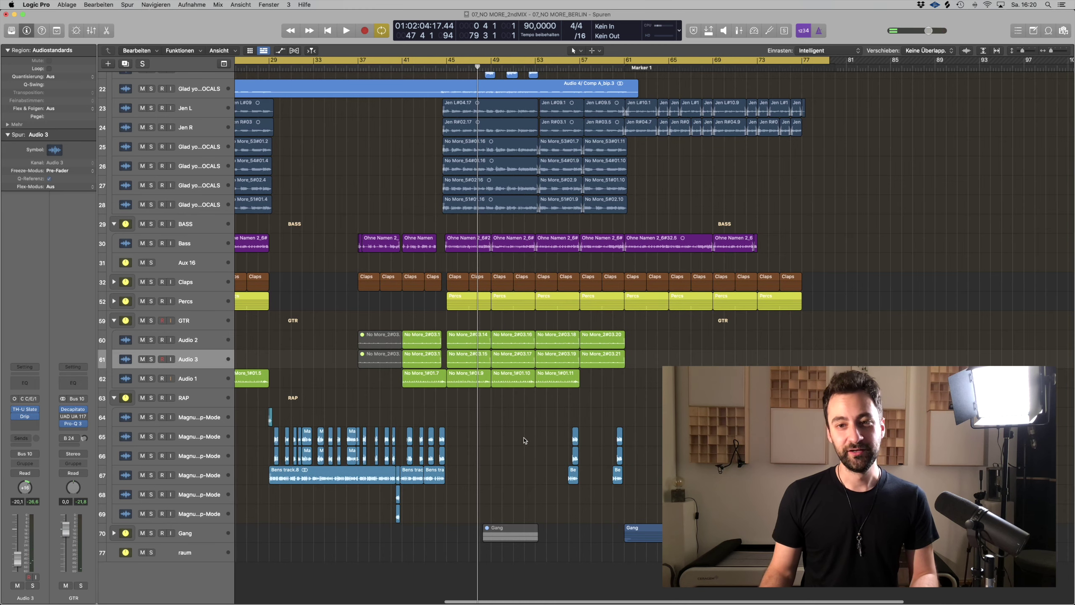
ctrl+alt+click(543, 439)
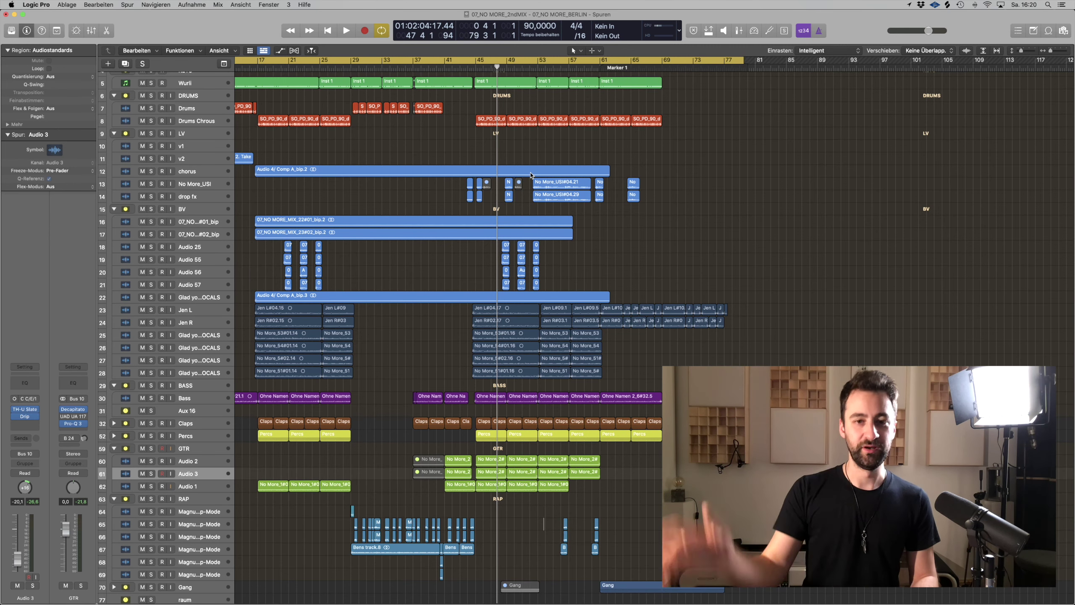
- Scroll to bar 61 near Marker 1 and play the song from there
scroll(504, 195, up, 3)
scroll(516, 196, down, 1)
scroll(516, 197, right, 1)
scroll(593, 223, down, 1)
scroll(592, 223, right, 1)
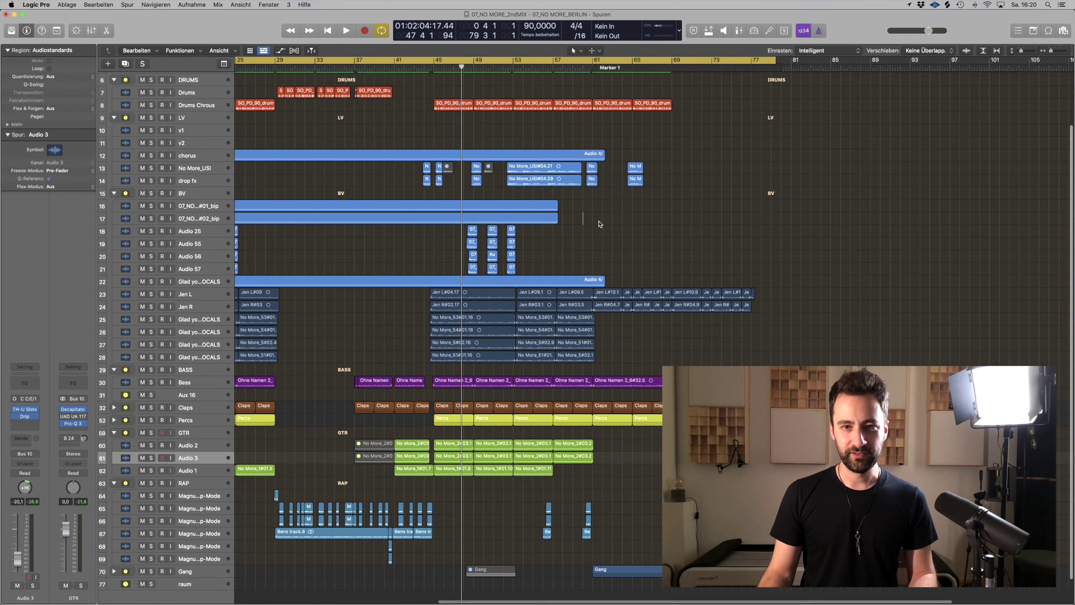
scroll(599, 223, right, 2)
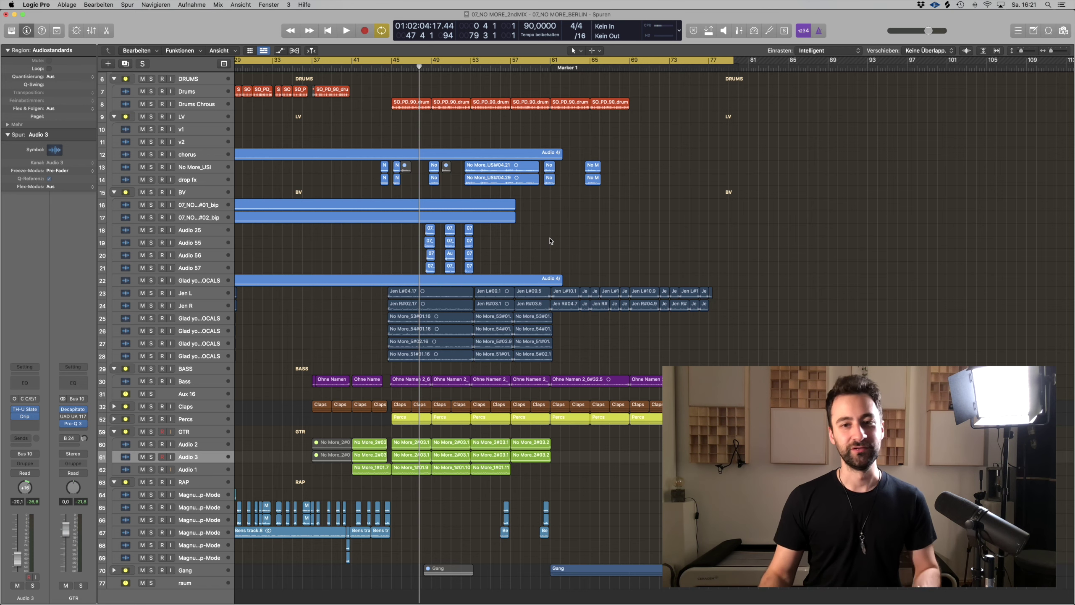
click(549, 241)
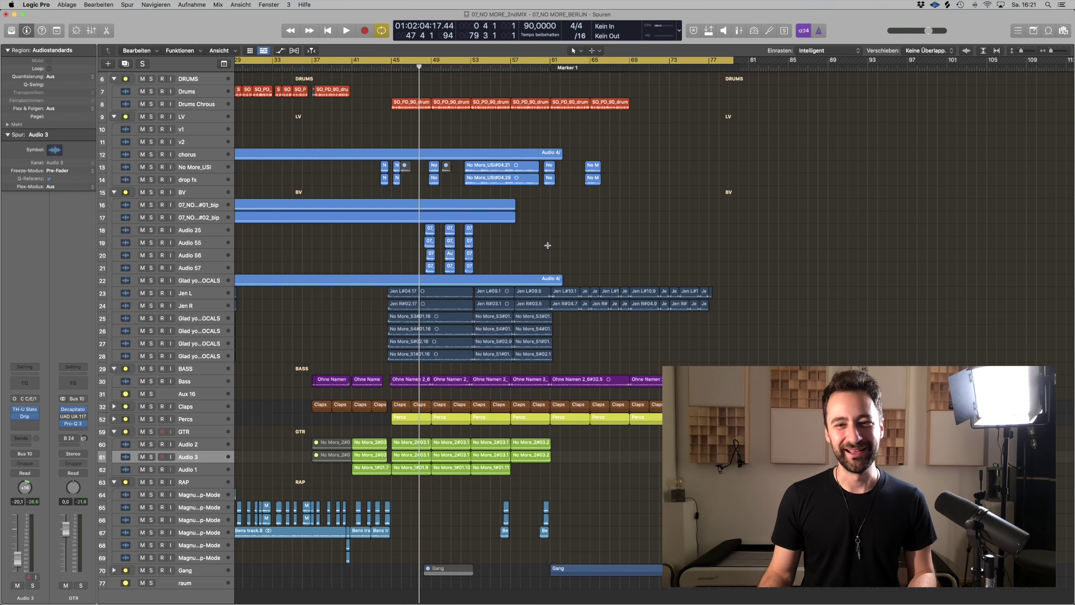
key(space)
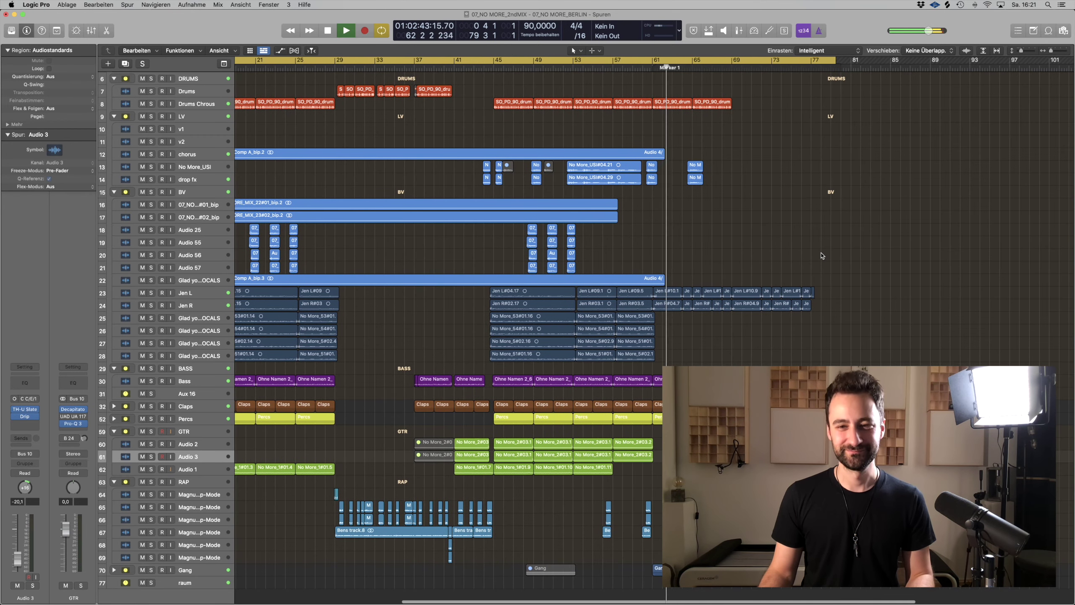
- Scroll up toward the ORGEL tracks while the outro keeps playing
scroll(757, 241, up, 2)
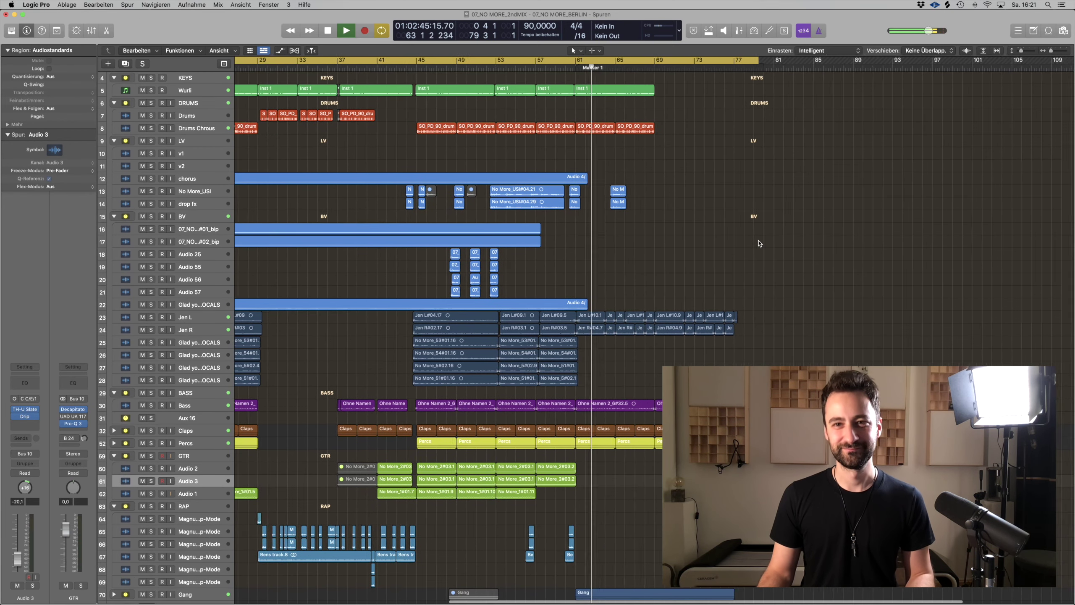
scroll(719, 246, up, 3)
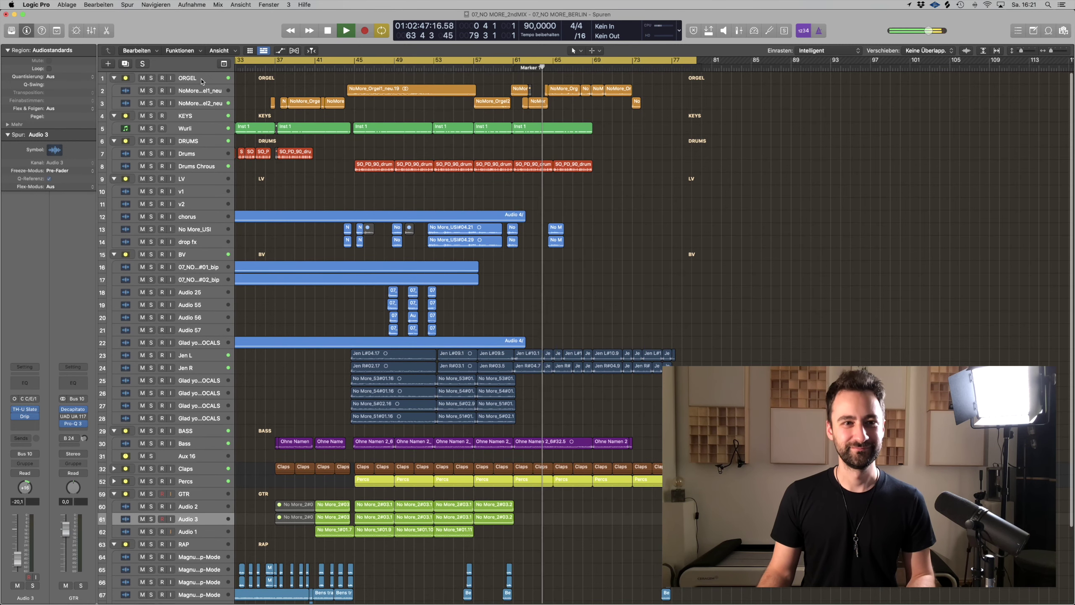